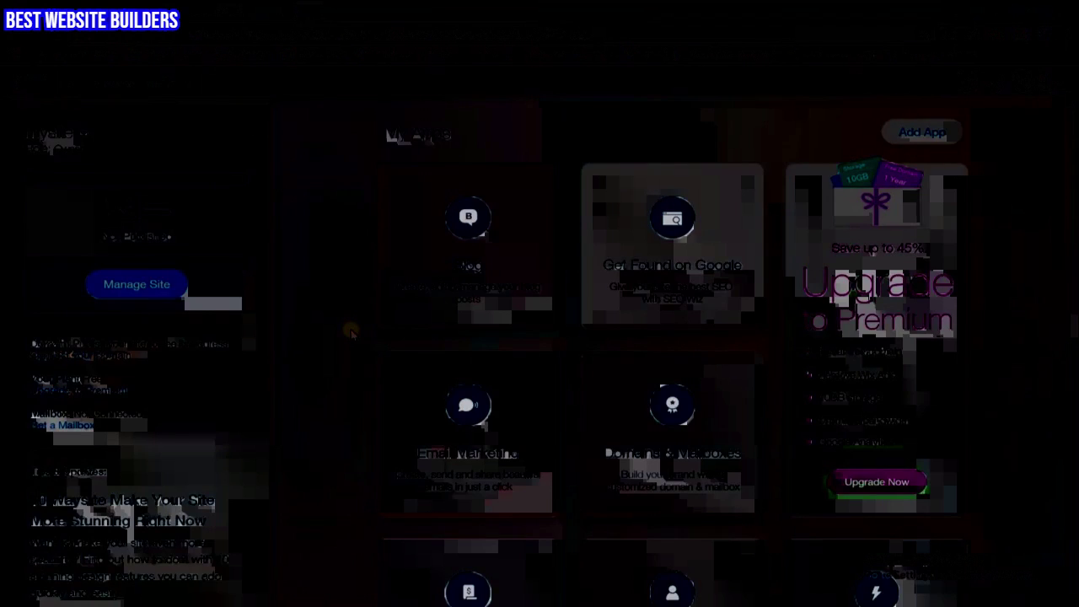
Switch to the Wix Website Editor tab for the Closet Confidential site
scroll(352, 332, "down", 1)
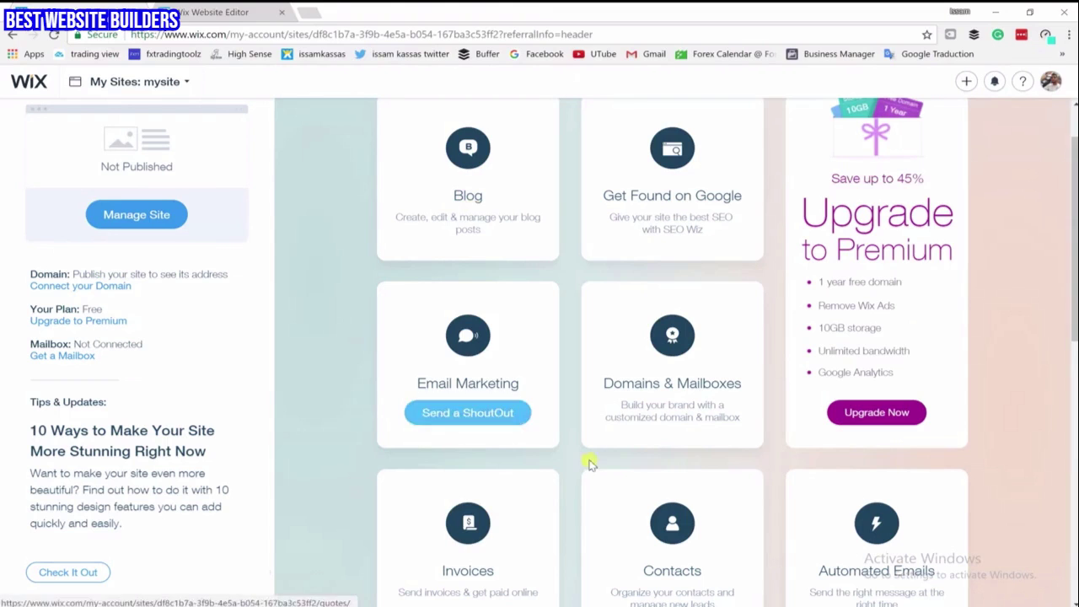
scroll(464, 279, "down", 3)
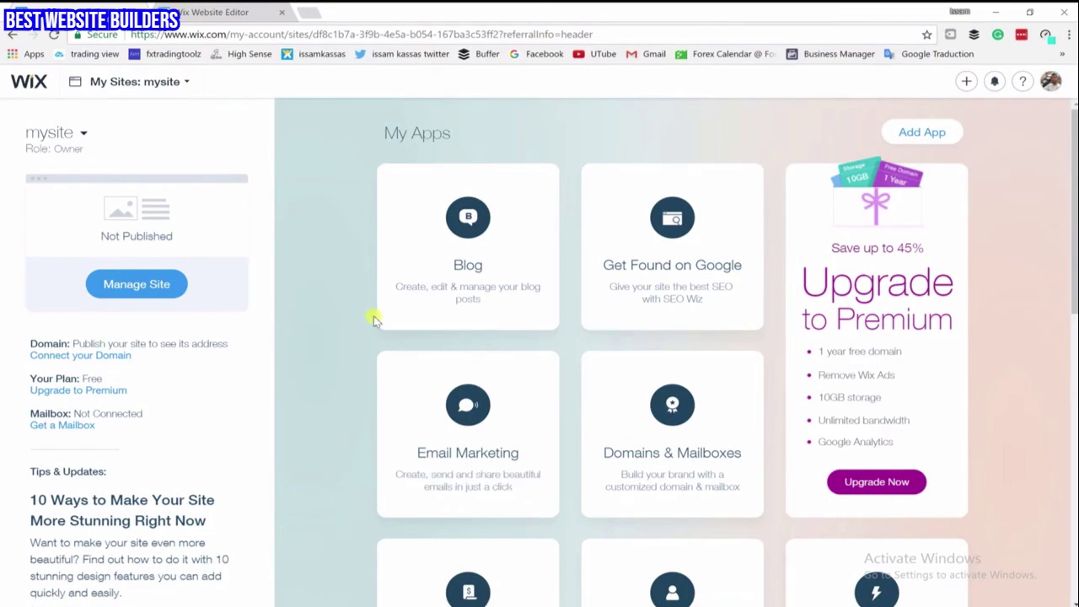
scroll(375, 319, "down", 3)
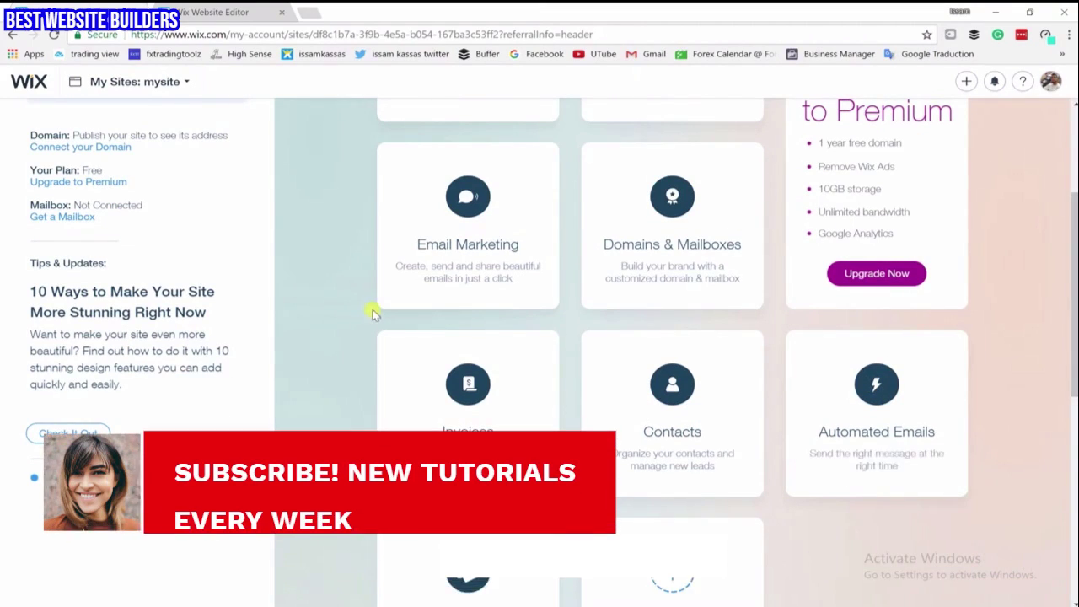
scroll(368, 303, "up", 1)
scroll(365, 295, "up", 2)
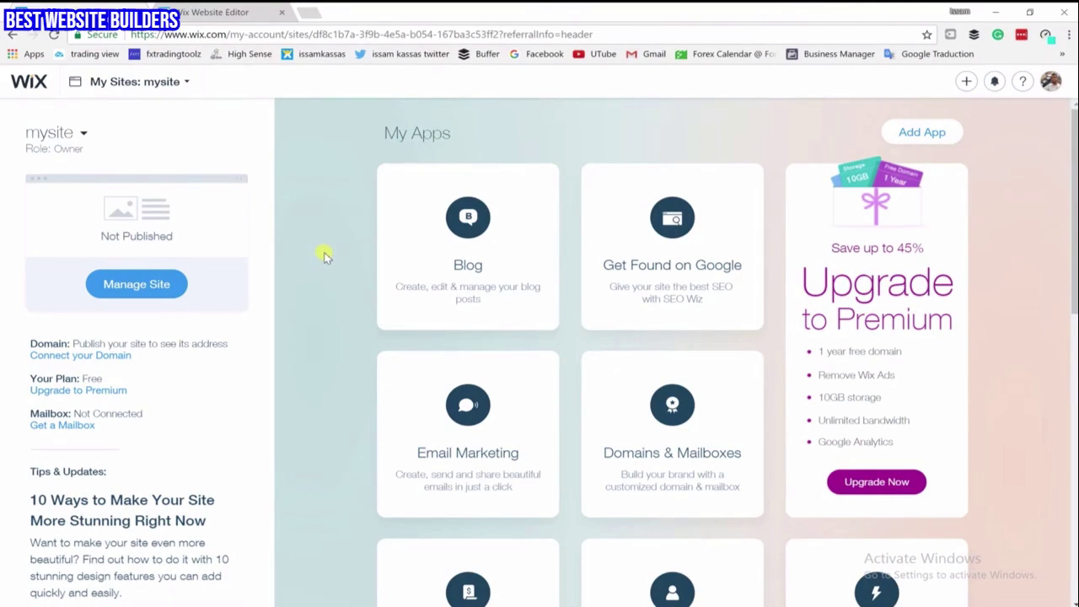
left_click(217, 11)
Open the Add panel to browse the lightbox designs
scroll(447, 355, "down", 5)
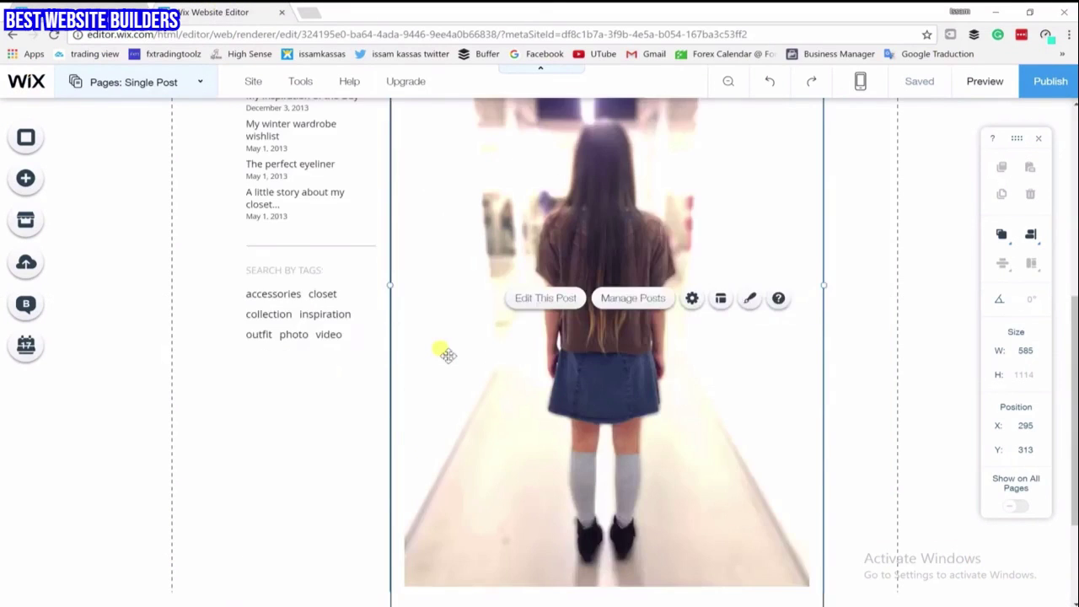
scroll(445, 354, "down", 2)
scroll(445, 354, "up", 7)
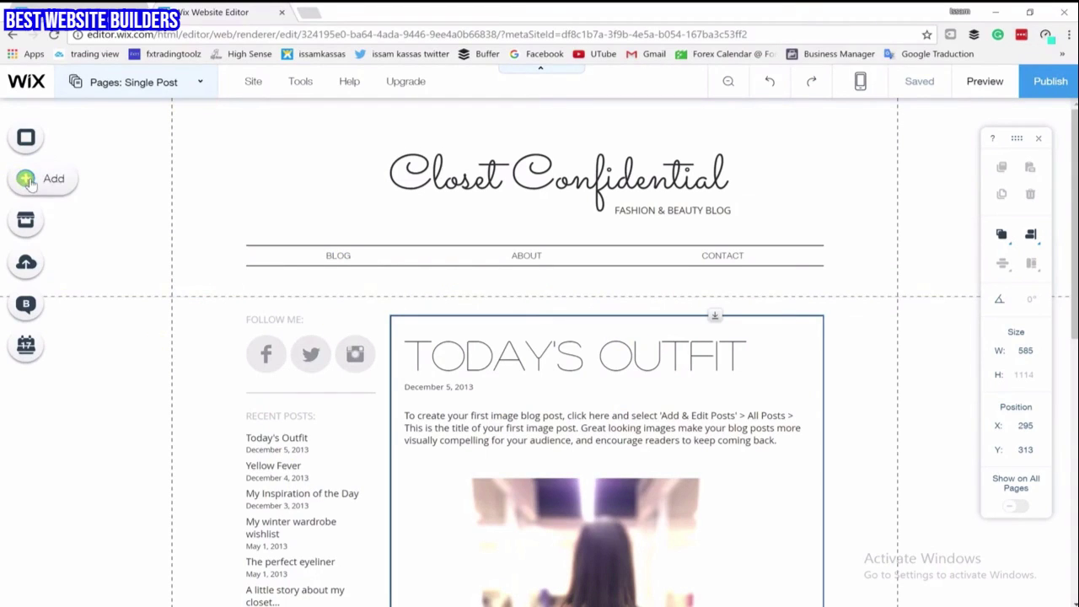
left_click(27, 179)
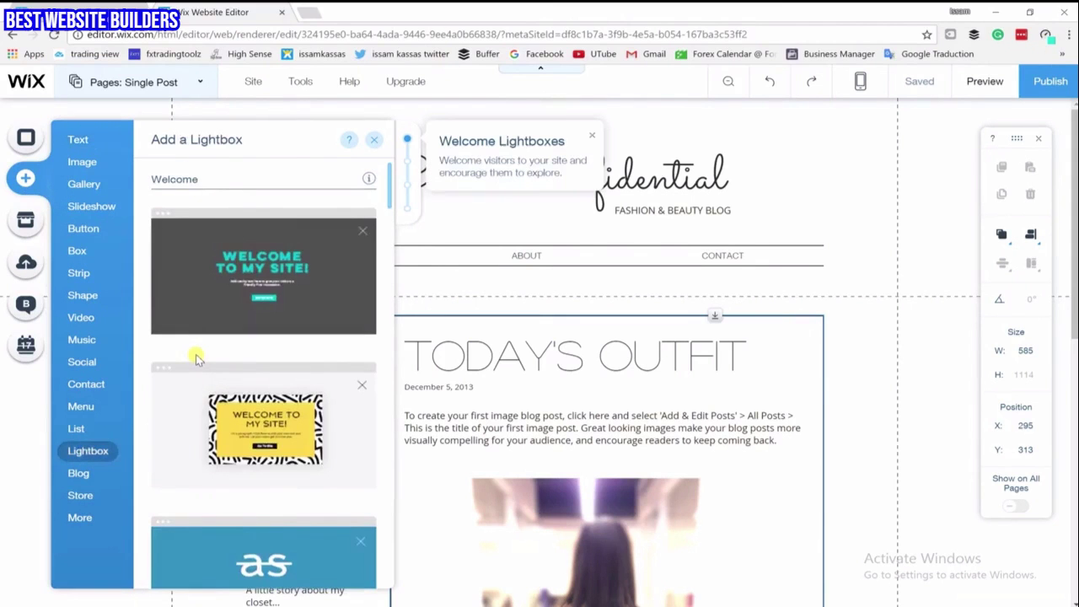
Add the Subscribe (Black & White) 'Never Miss an Update' lightbox from the Subscribe designs
scroll(196, 358, "down", 3)
scroll(196, 358, "down", 6)
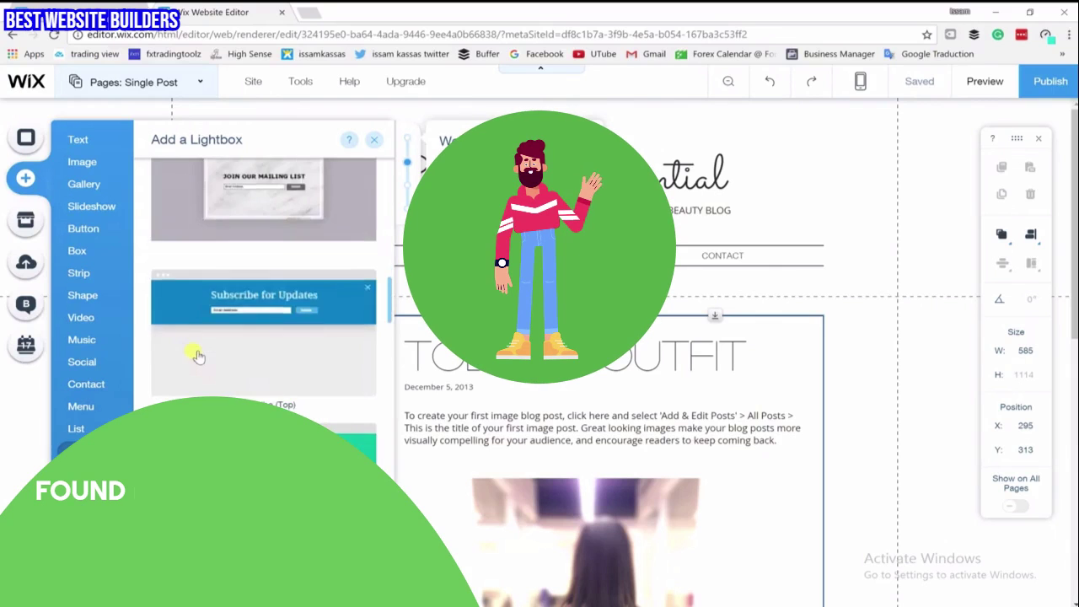
scroll(195, 357, "down", 5)
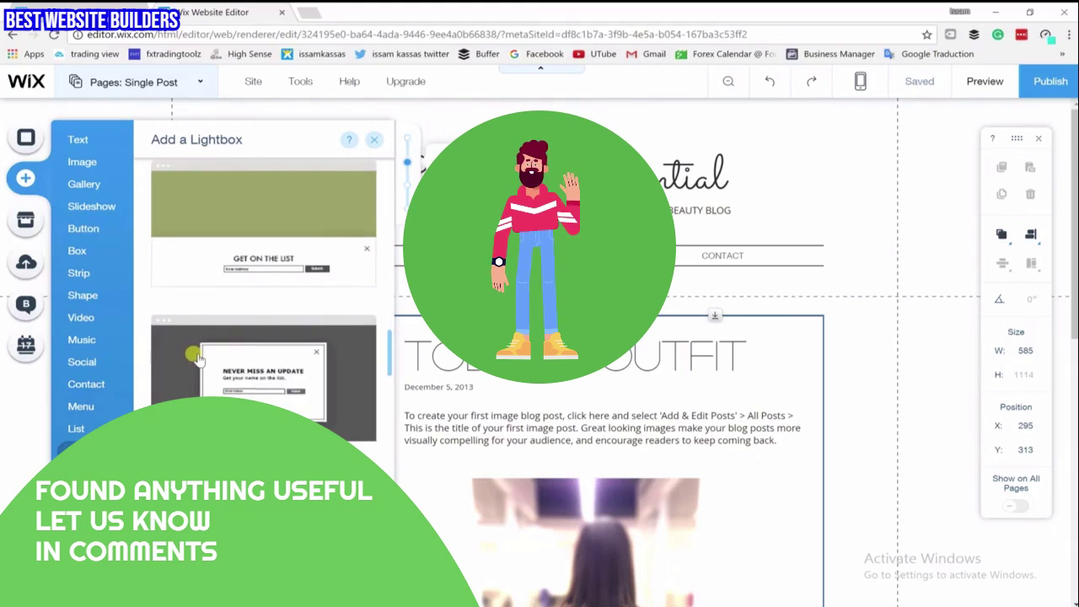
scroll(289, 281, "up", 3)
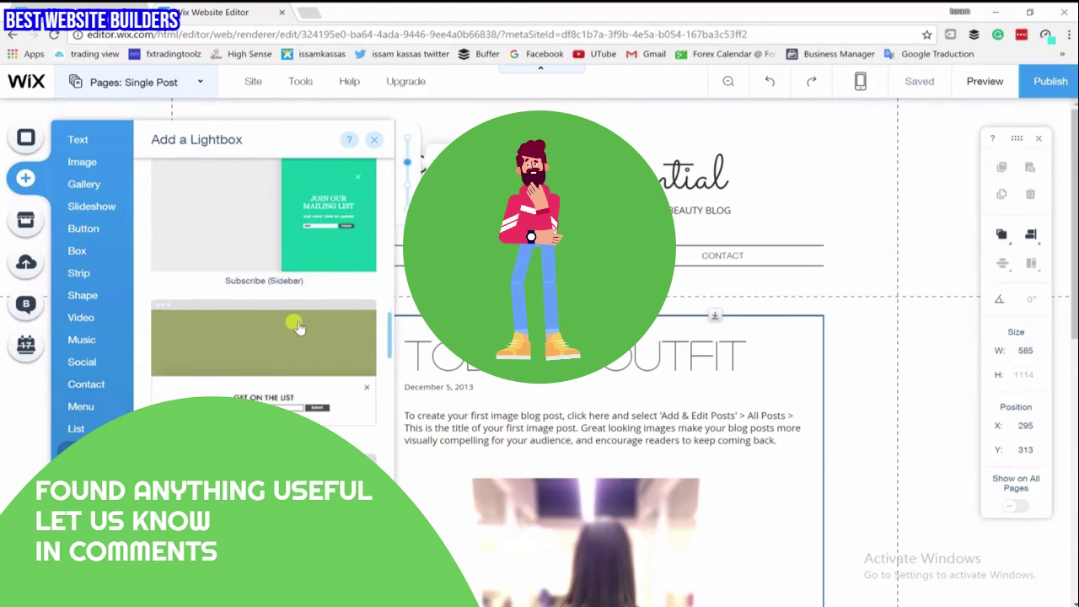
scroll(297, 333, "down", 2)
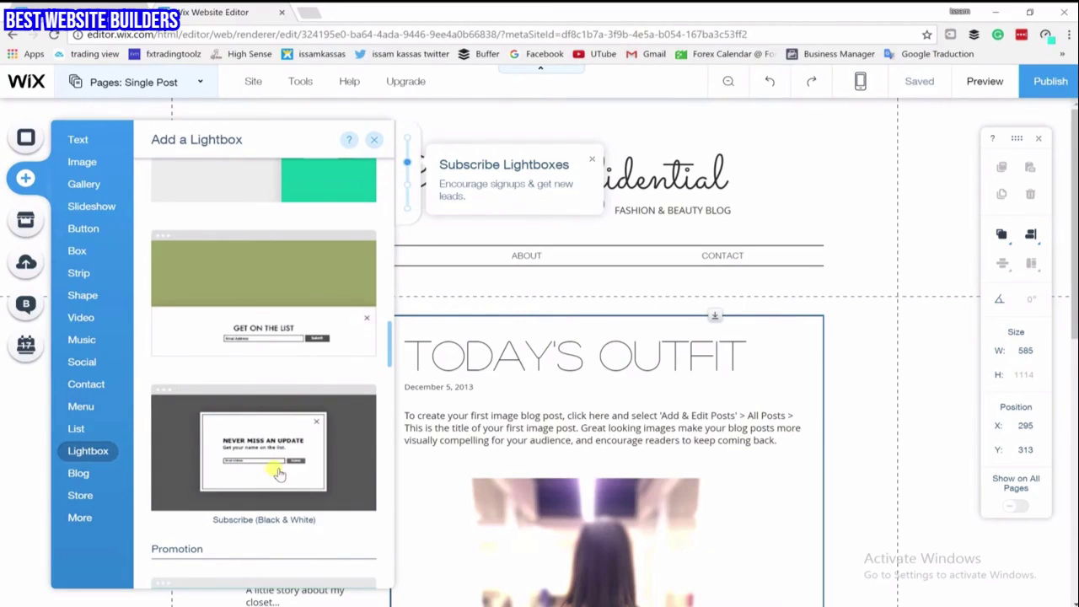
key("Escape")
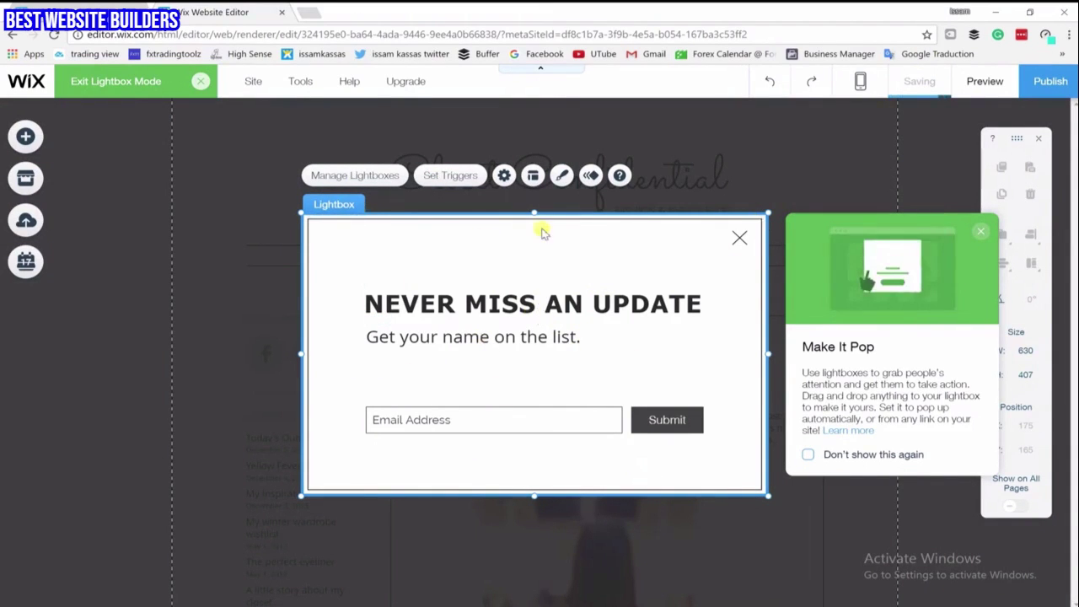
Edit the NEVER MISS AN UPDATE heading, reselect the lightbox, and preview the site
left_click(398, 305)
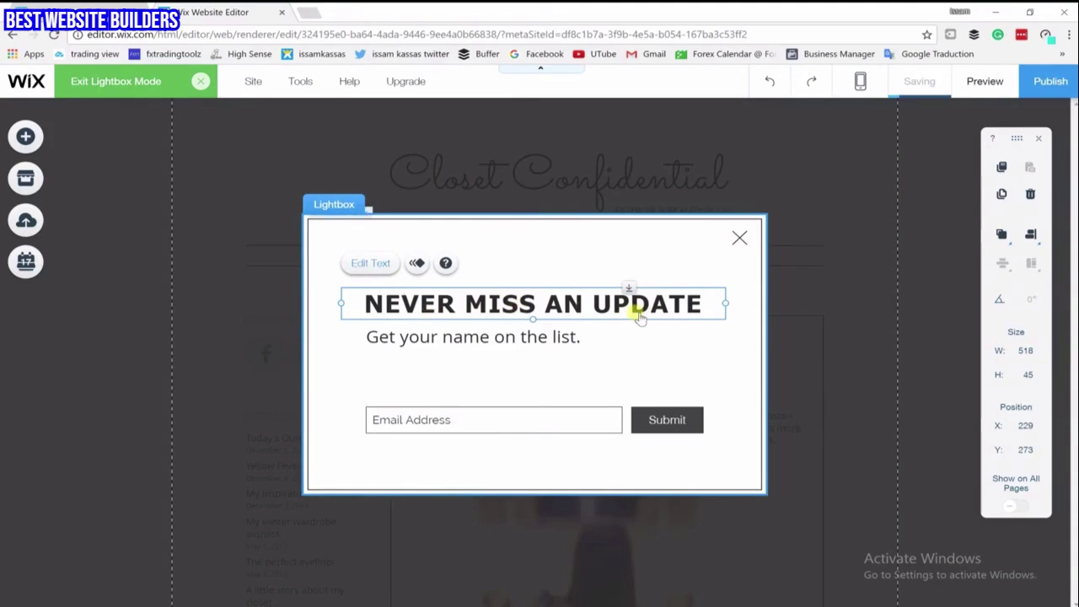
double_click(640, 316)
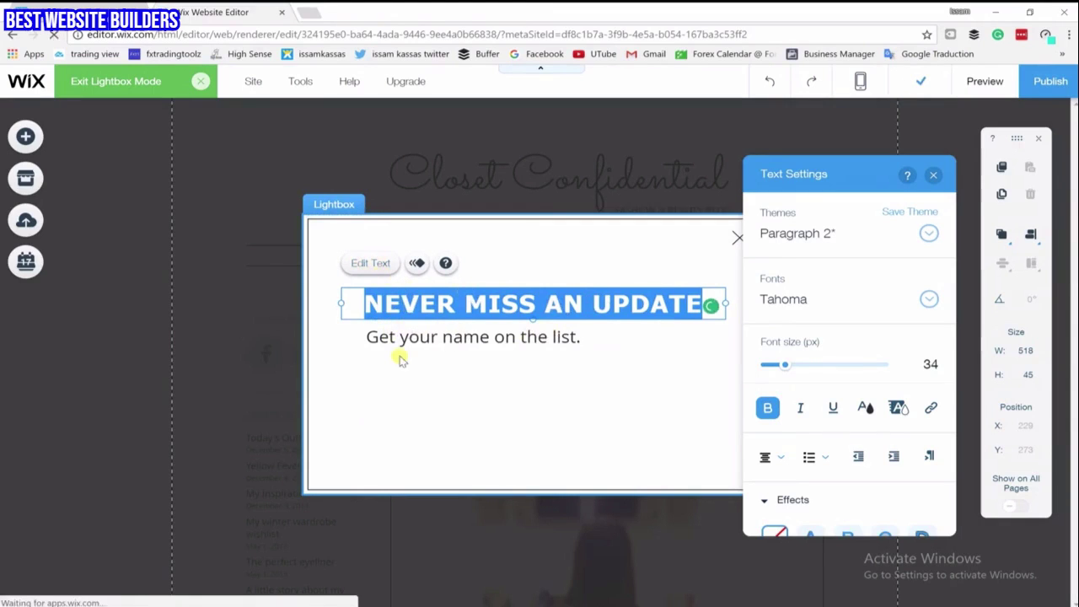
left_click(681, 284)
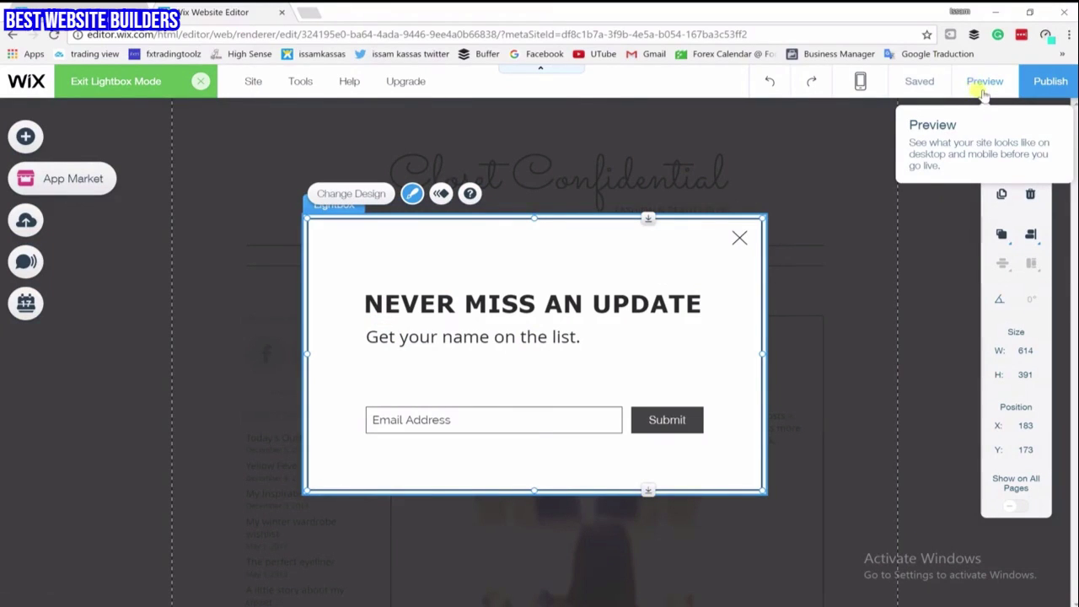
left_click(984, 82)
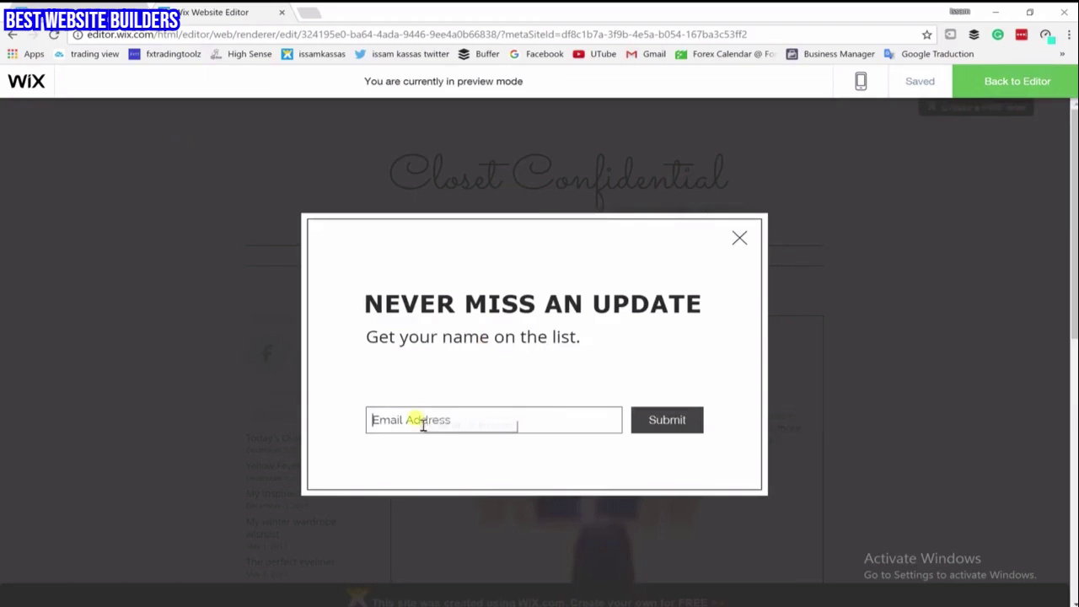
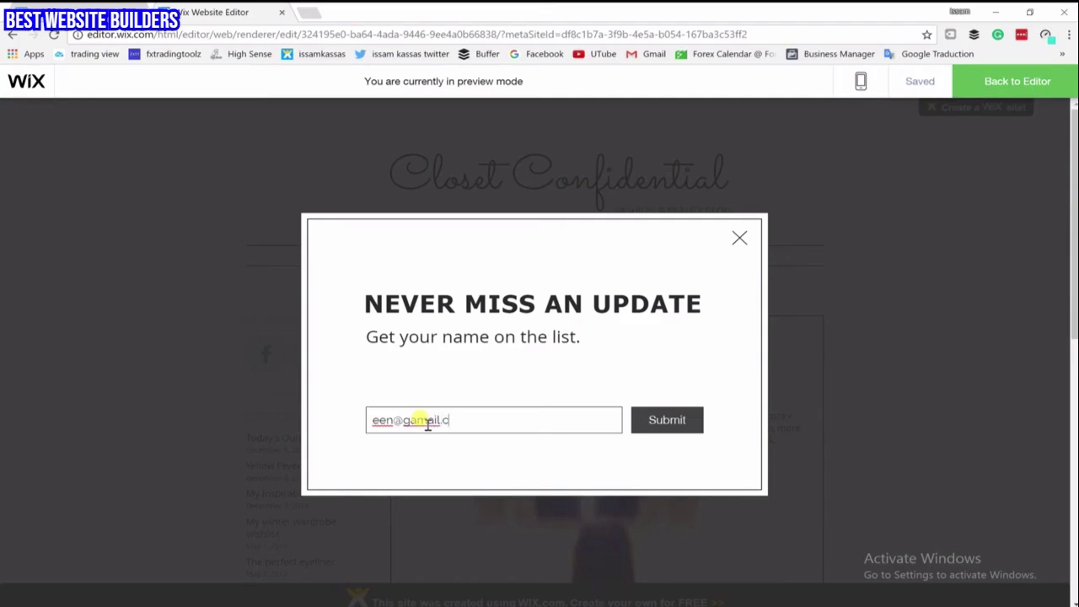
Submit a test email in the preview lightbox to confirm the Get Subscribers form works
left_click(645, 422)
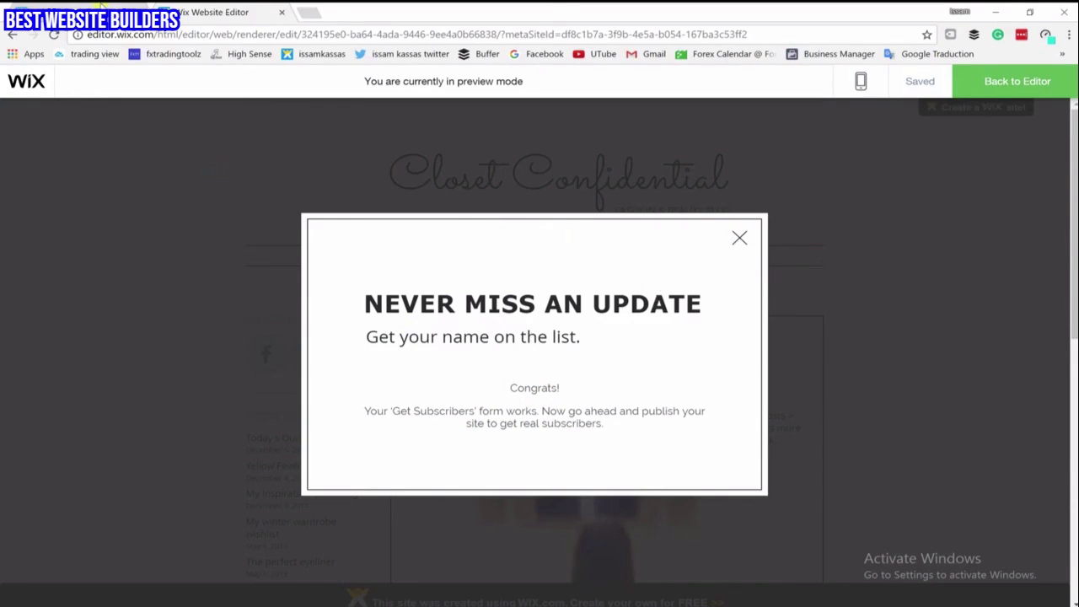
left_click(100, 8)
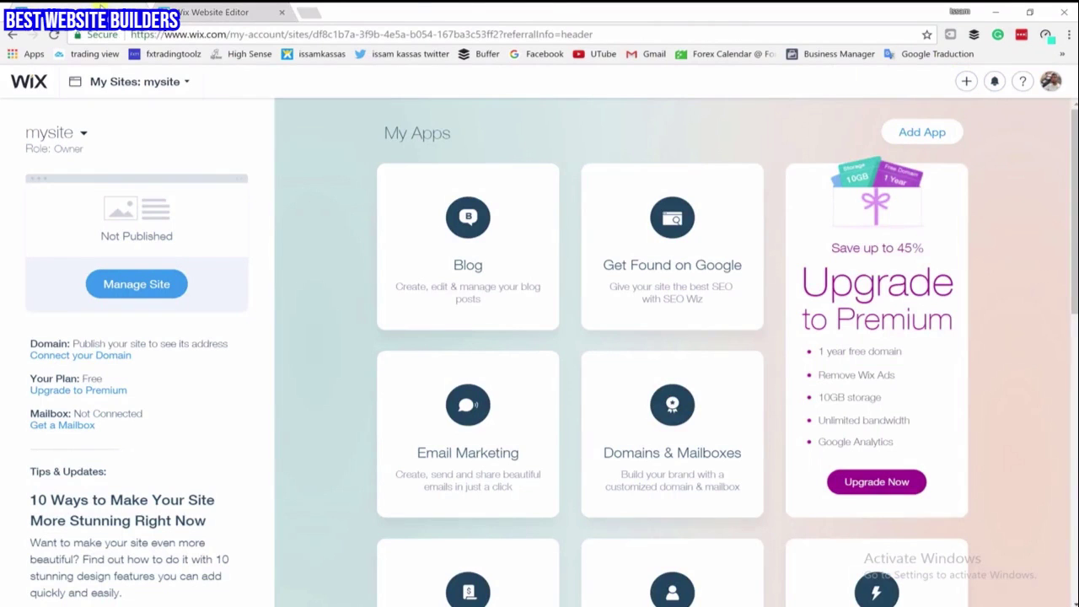
Reload the My Sites dashboard for mysite from the address bar
left_click(416, 33)
key("Return")
mouse_move(385, 212)
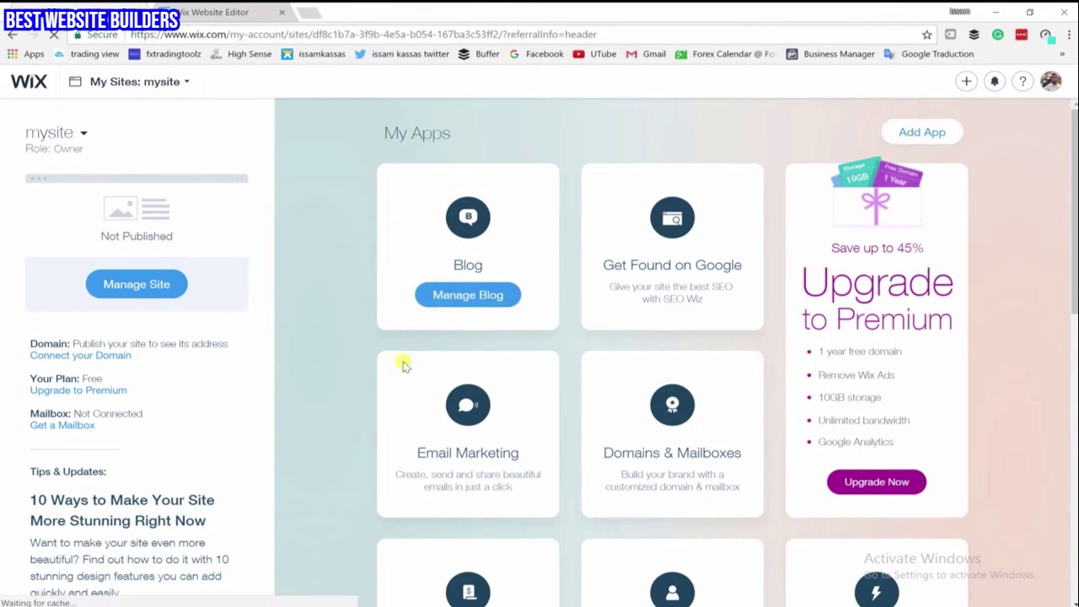
left_click(434, 313)
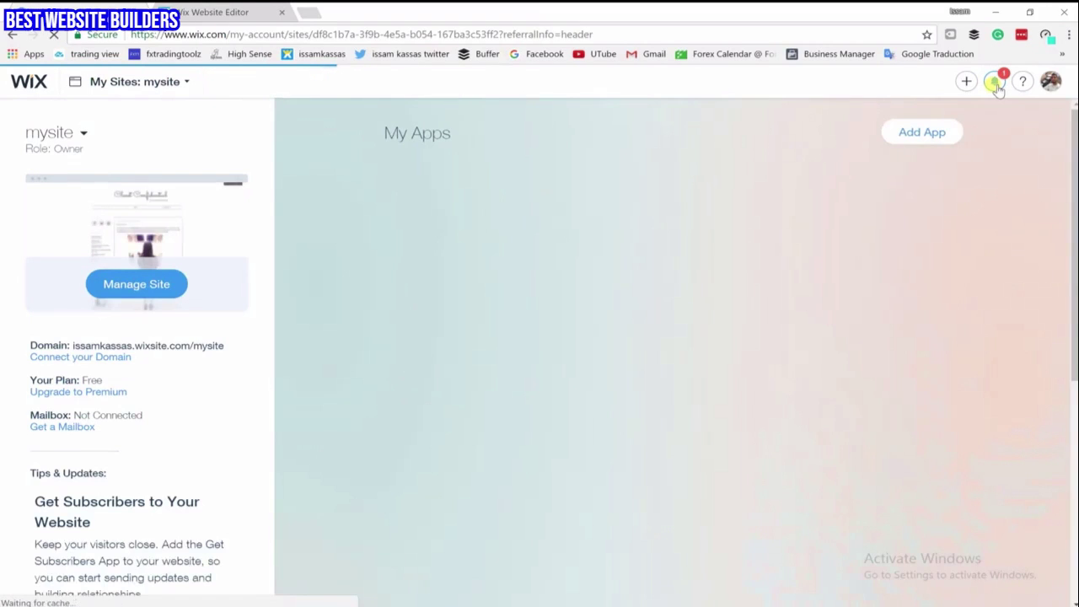
Mark all notifications, including the new mailing-list subscriber, as read and close the list
left_click(995, 83)
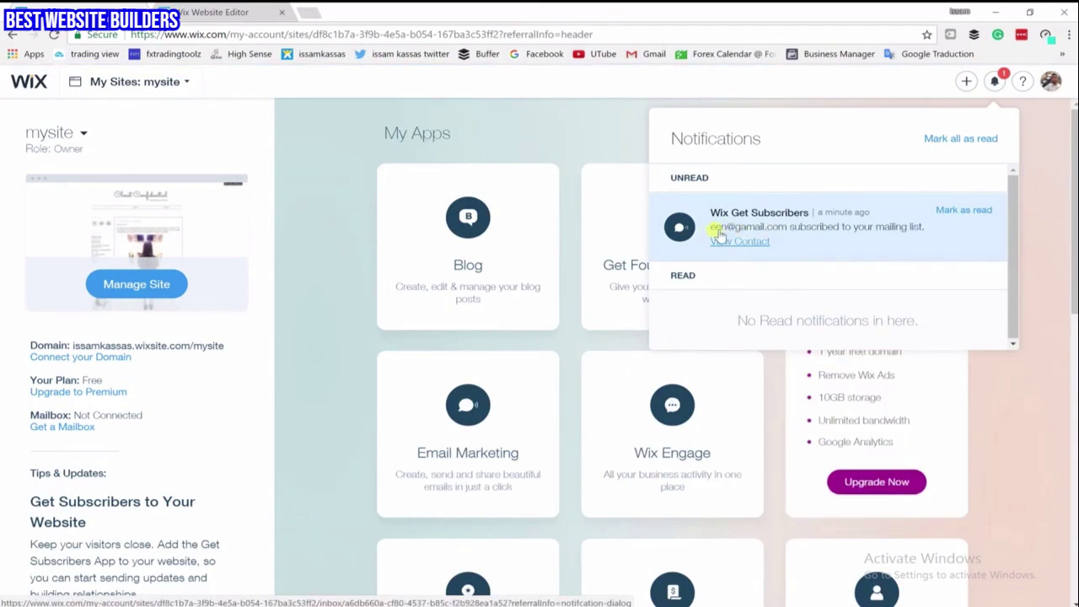
left_click(967, 141)
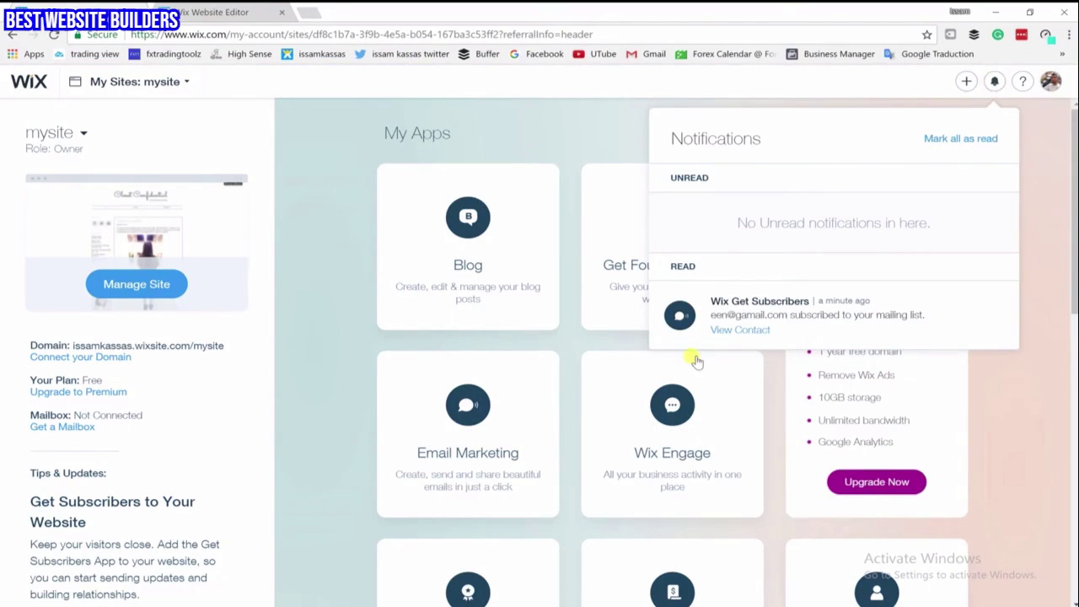
left_click(354, 372)
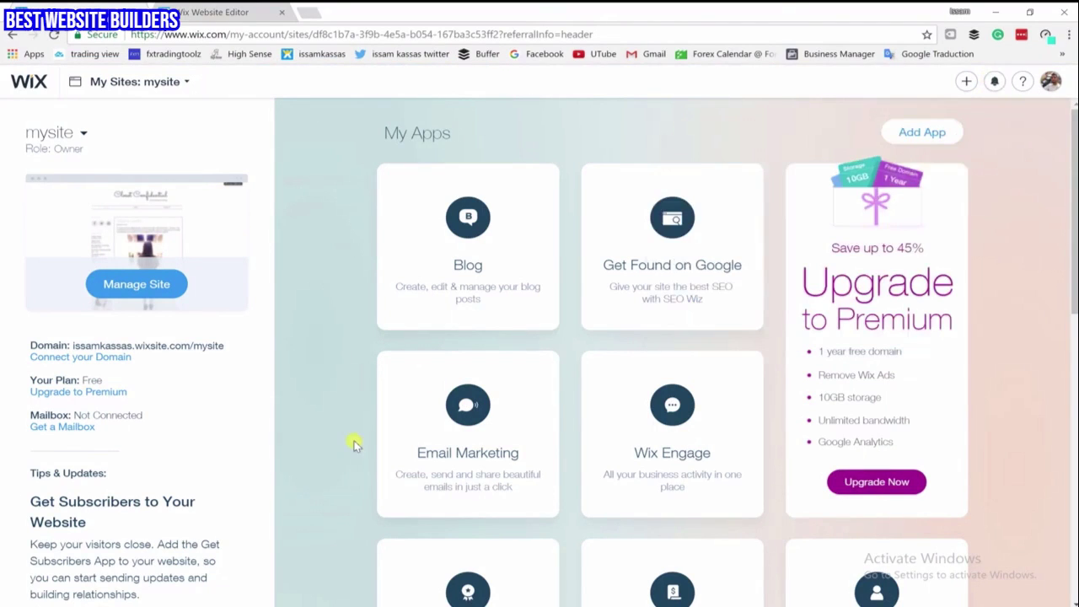
Open the Automated Emails manager from the mysite dashboard
scroll(359, 397, "down", 1)
scroll(360, 397, "down", 4)
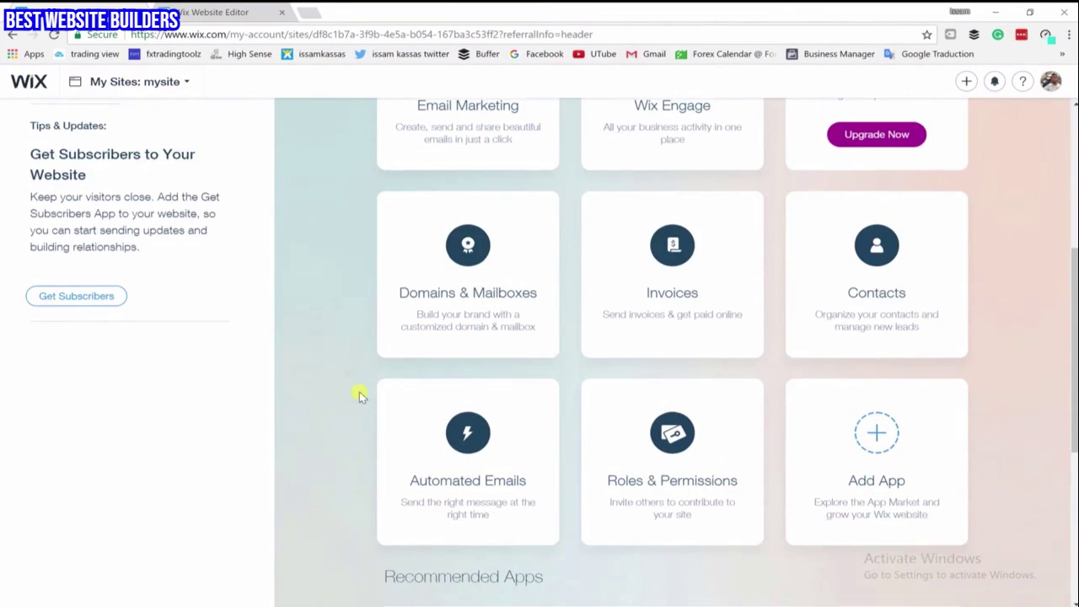
mouse_move(446, 491)
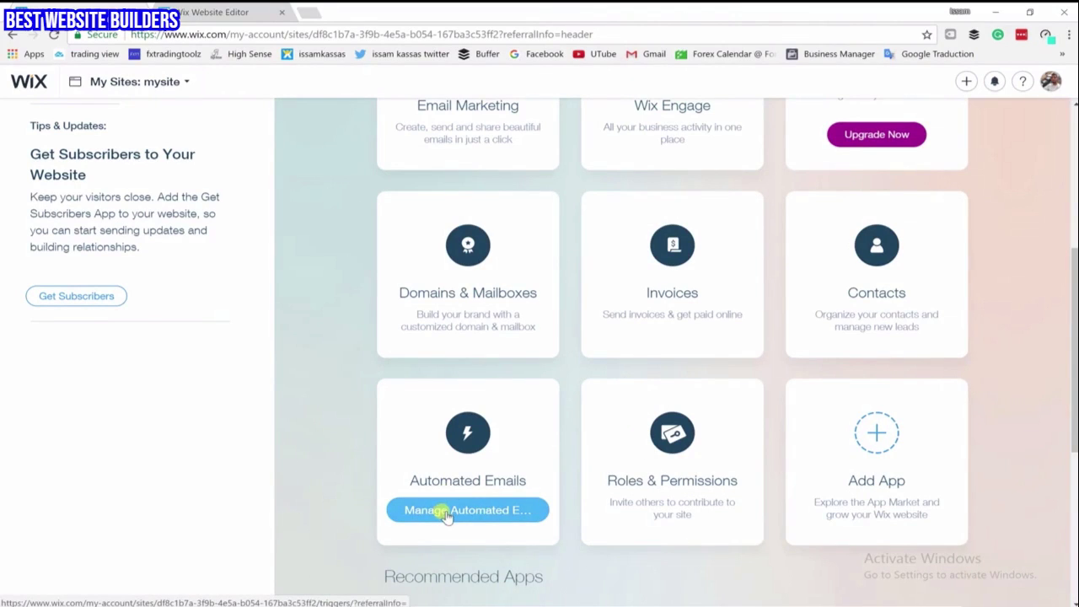
left_click(447, 511)
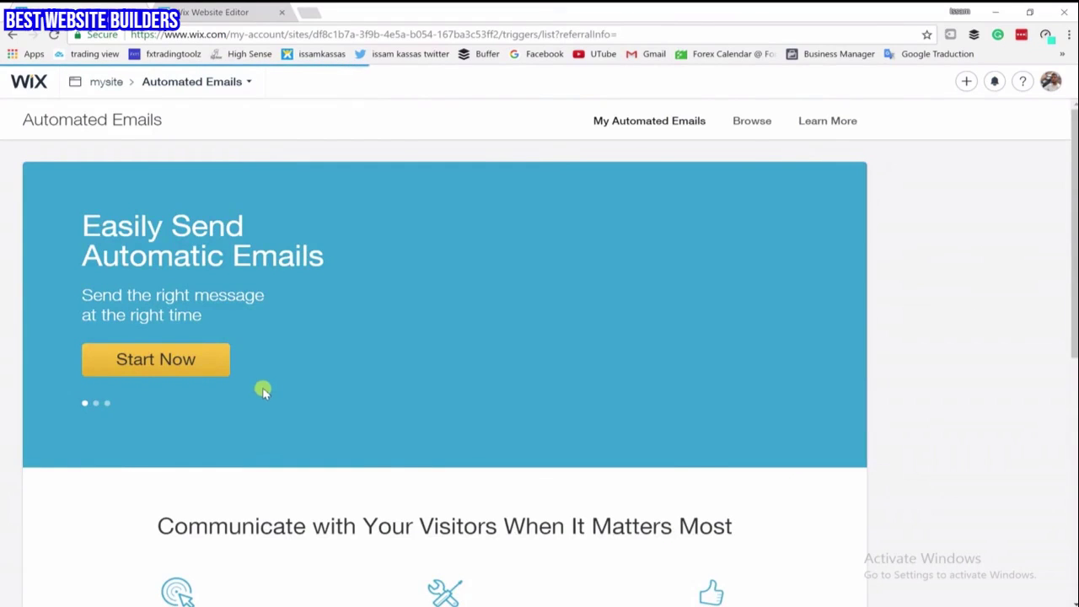
scroll(262, 388, "down", 3)
scroll(264, 390, "up", 3)
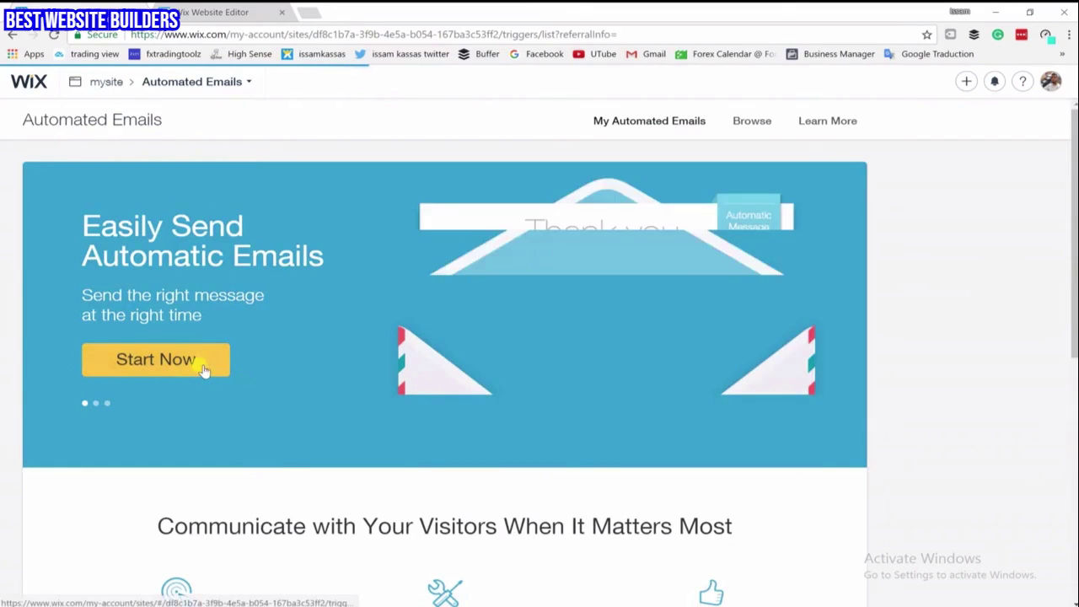
Create an automated email from the 'Thank Your Site Visitor for Contacting You' template, sent once per user
left_click(202, 370)
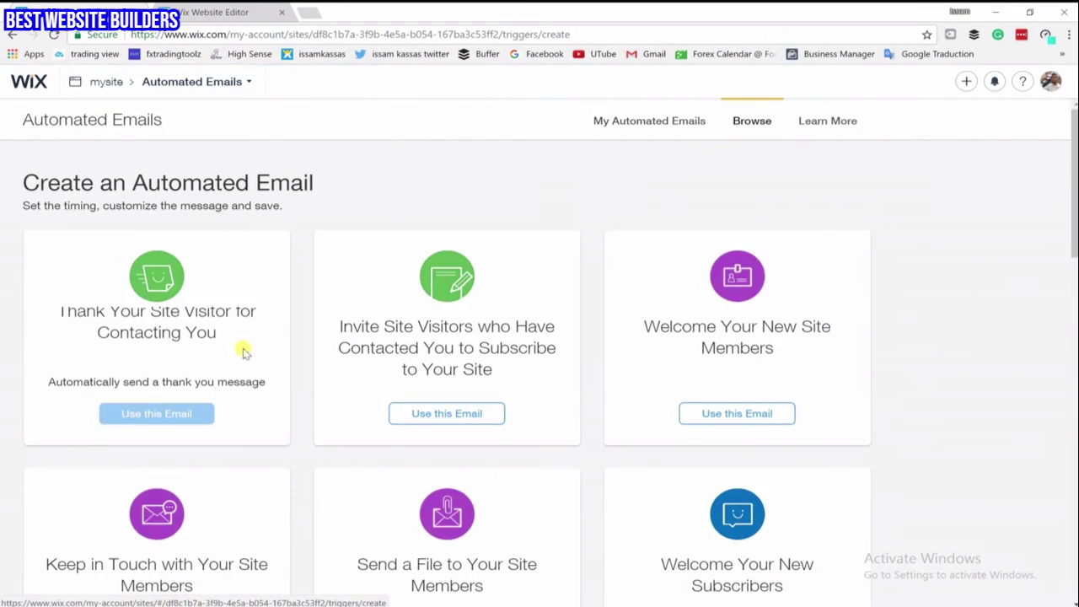
scroll(241, 349, "down", 3)
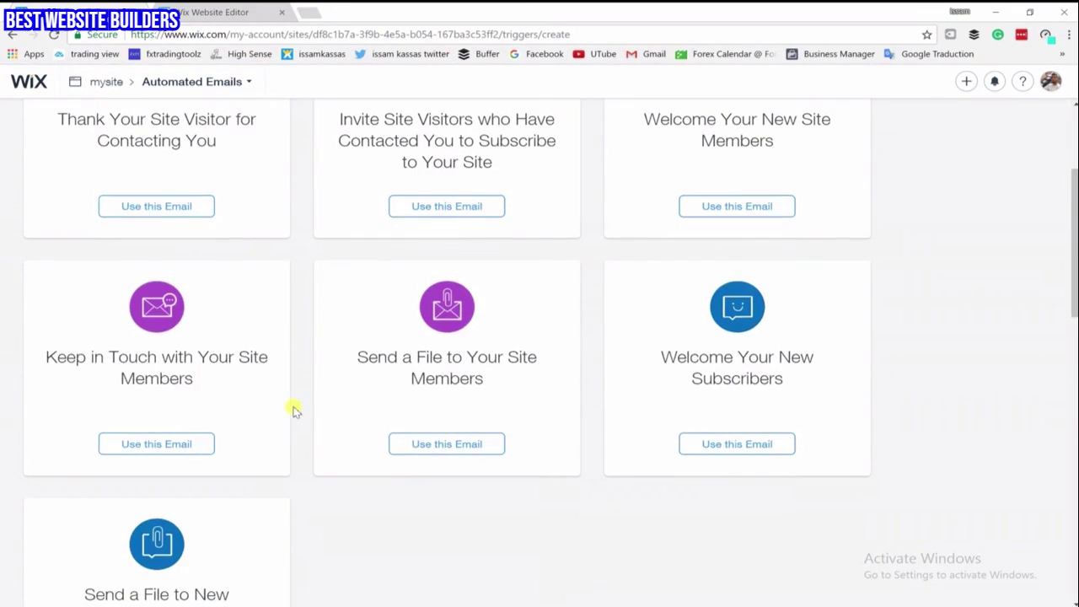
scroll(295, 411, "up", 3)
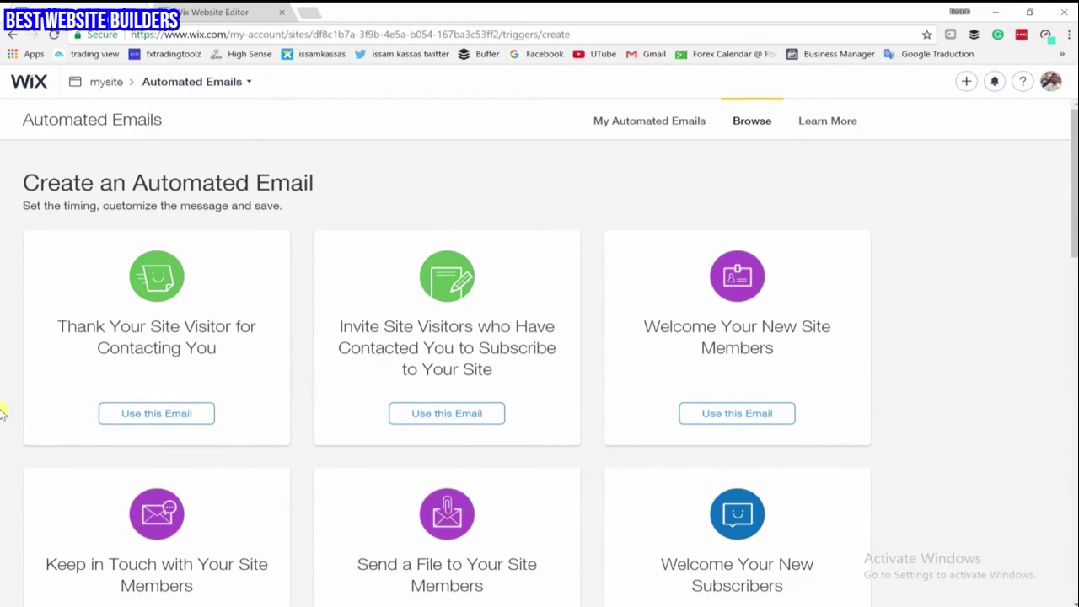
left_click(143, 414)
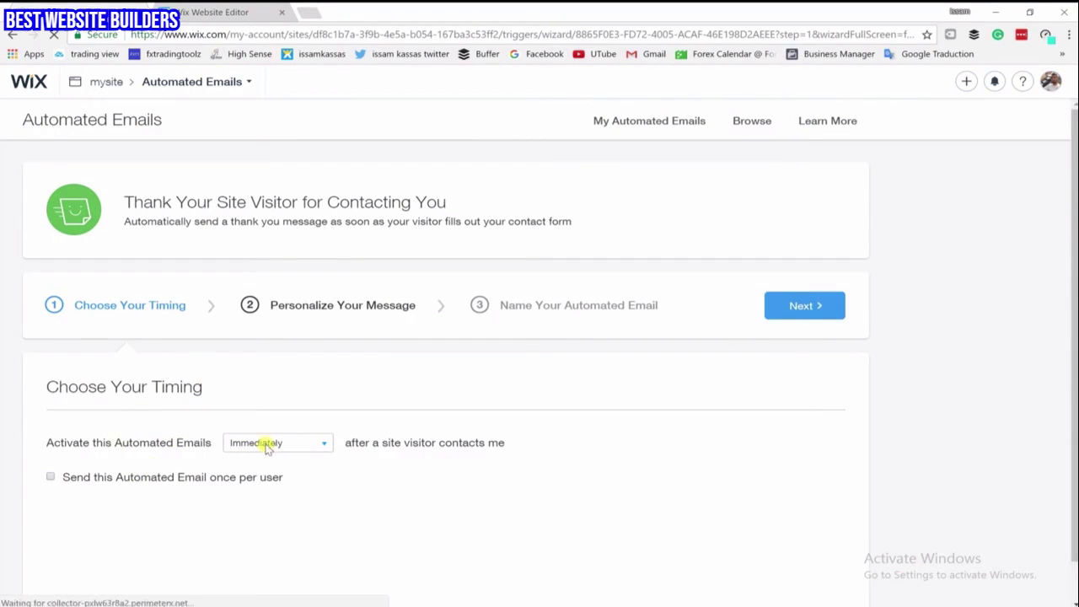
left_click(71, 486)
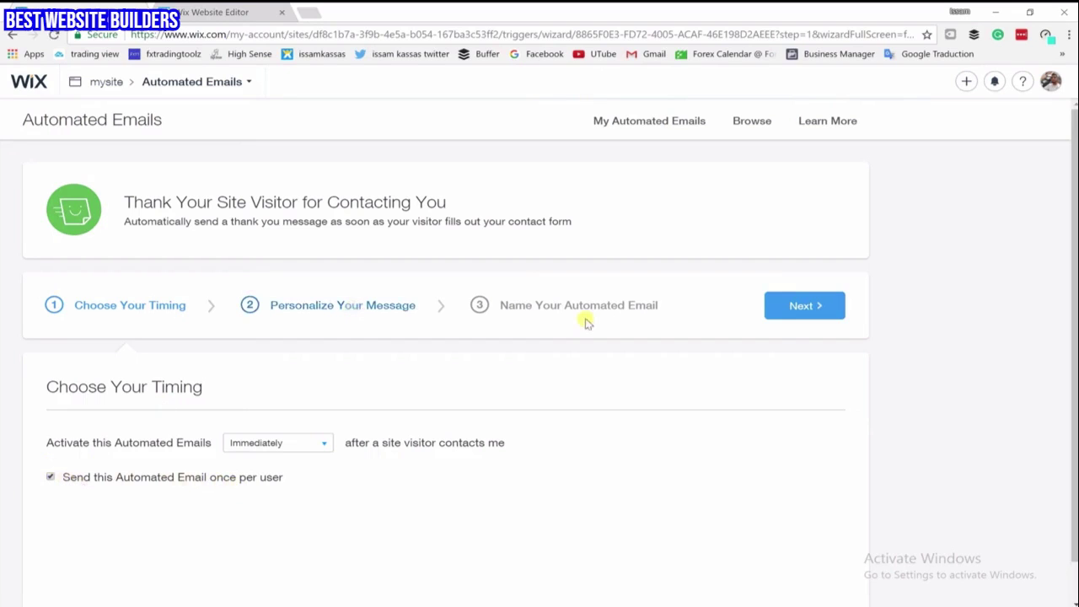
Advance to Personalize Your Message, with subject 'Thank You for Contacting Us'
left_click(799, 309)
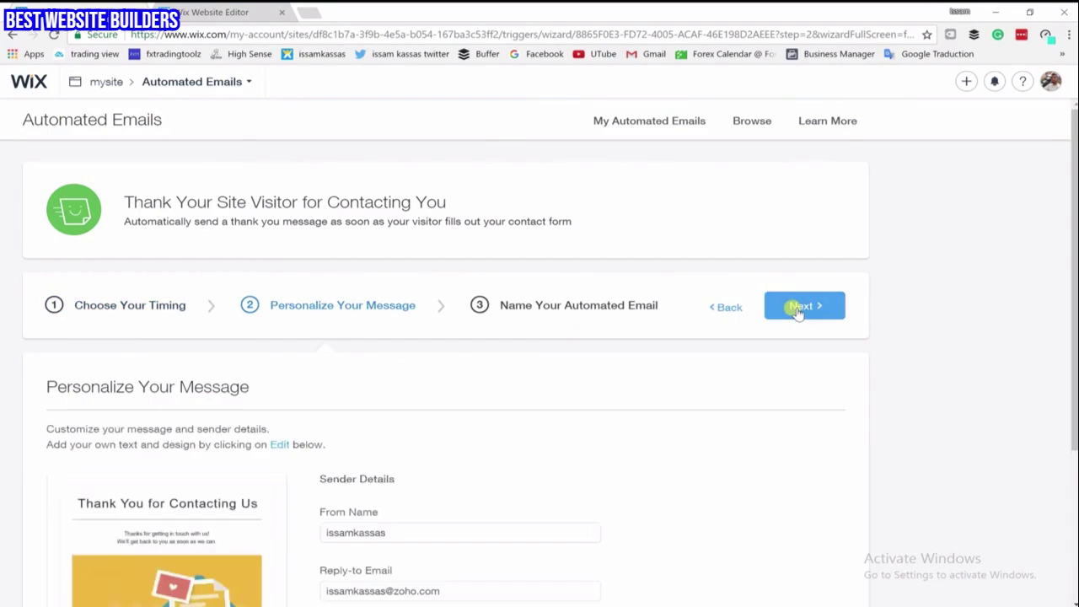
scroll(558, 422, "down", 3)
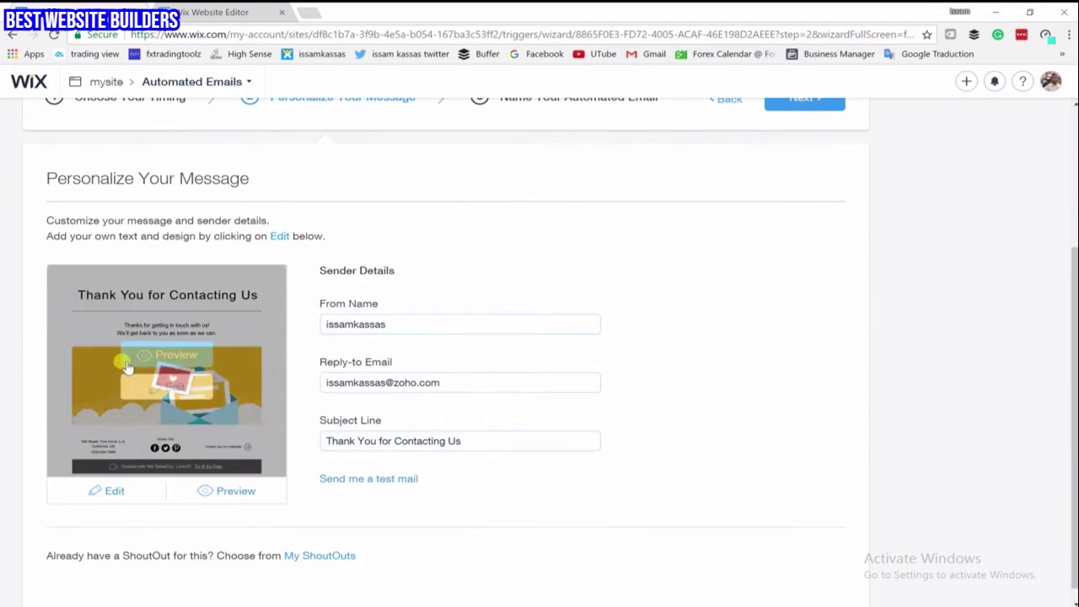
Open the thank-you email in the editor and delete its yellow envelope header image
left_click(172, 390)
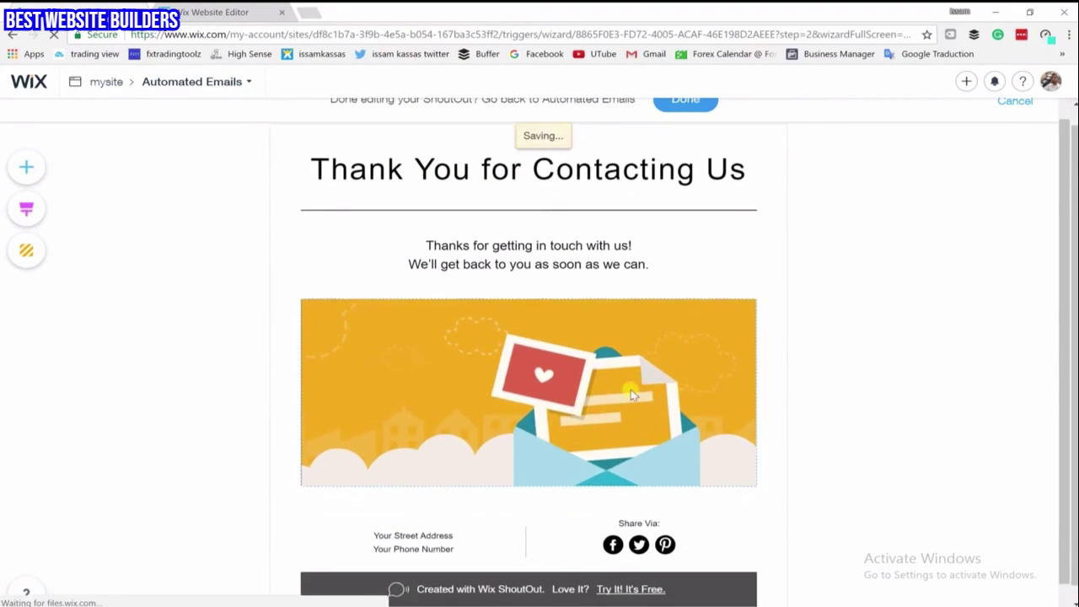
double_click(689, 346)
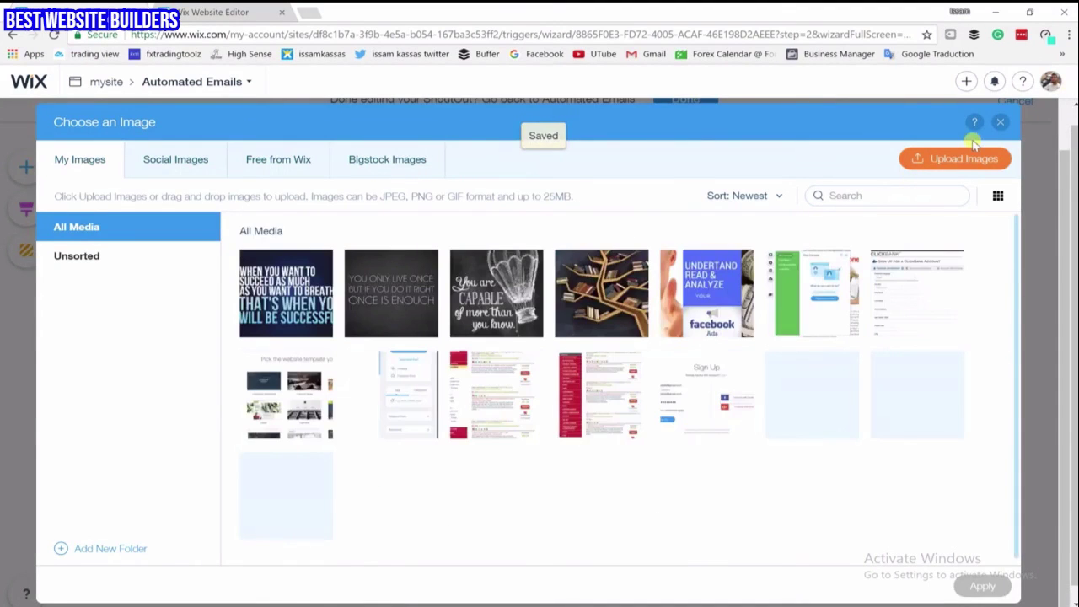
left_click(1000, 121)
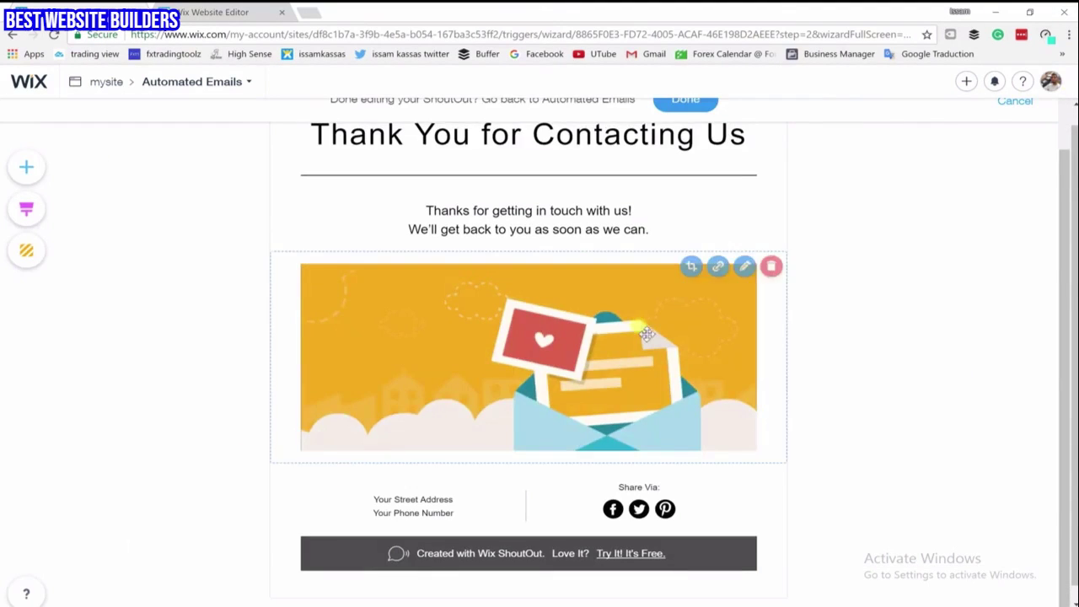
double_click(735, 271)
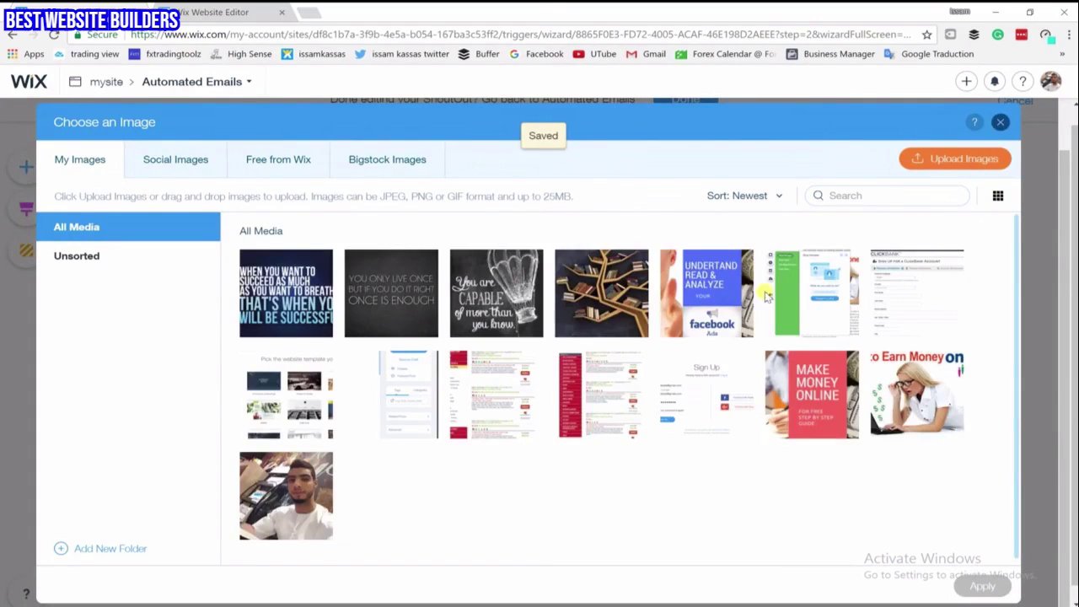
left_click(998, 121)
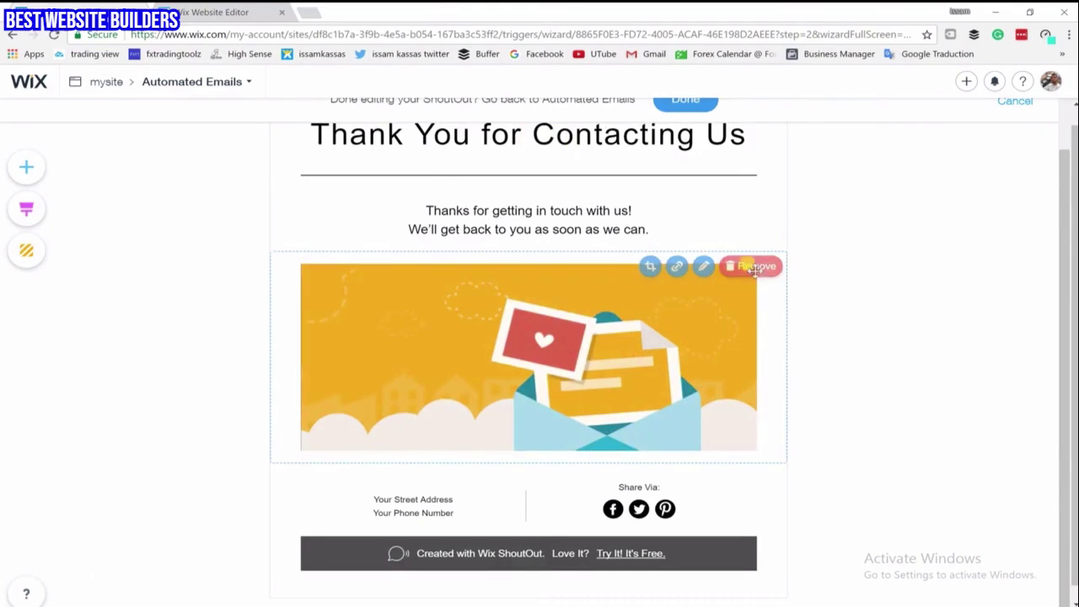
left_click(756, 266)
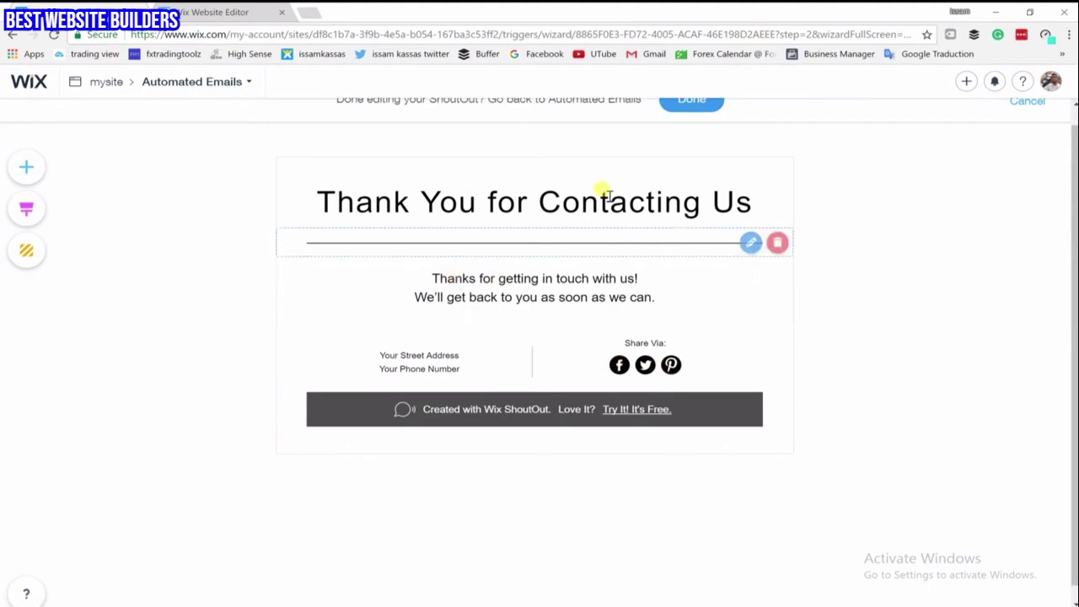
scroll(556, 287, "up", 1)
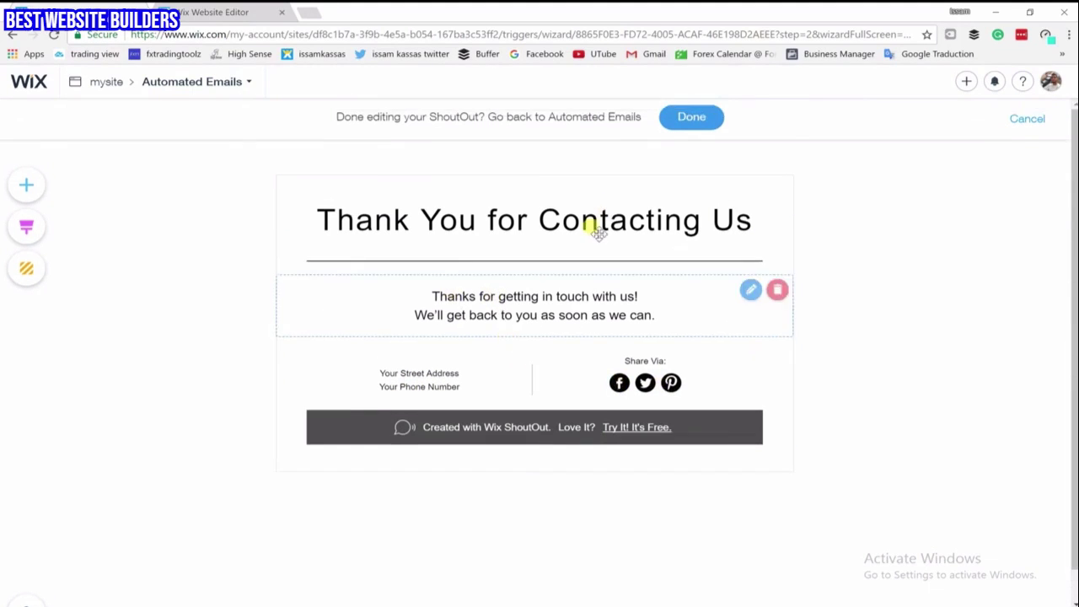
Finish the email, keep its name 'Thank Your Site Visitor for Contacting You', and save it as Active
left_click(689, 120)
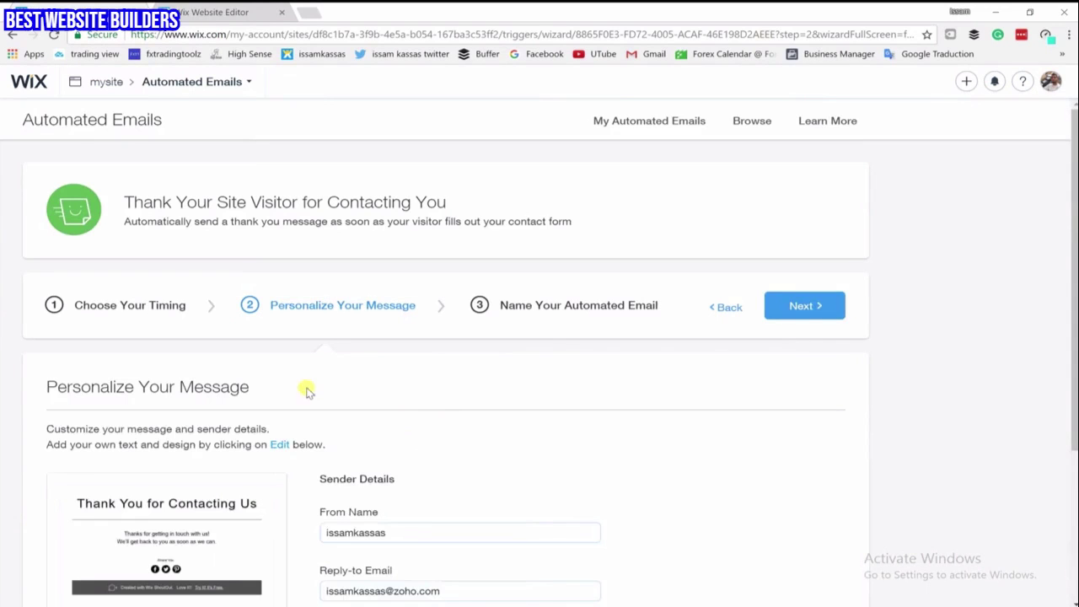
left_click(807, 309)
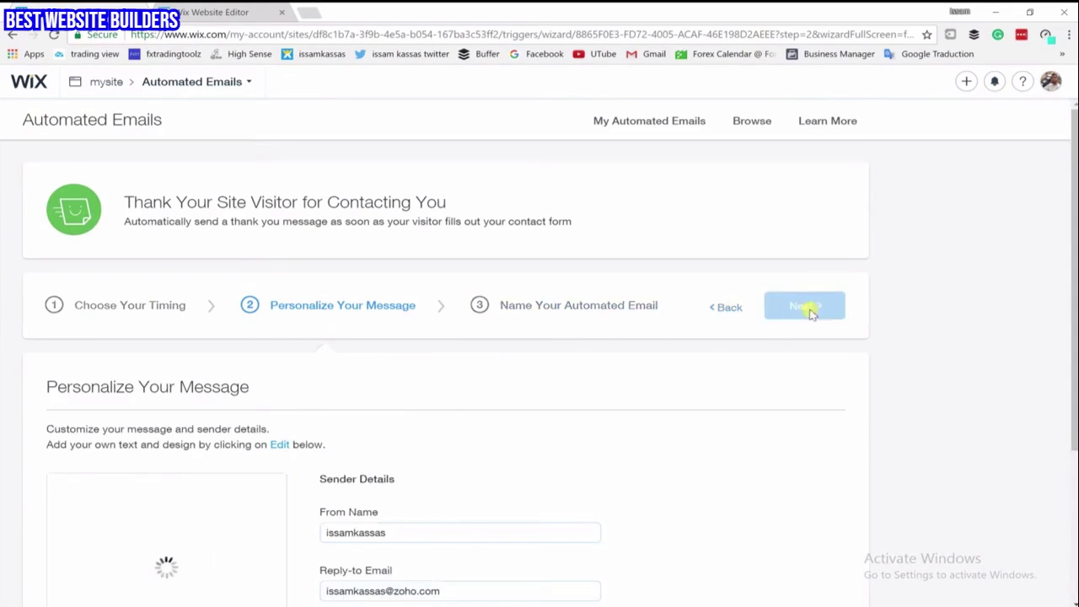
scroll(354, 460, "down", 1)
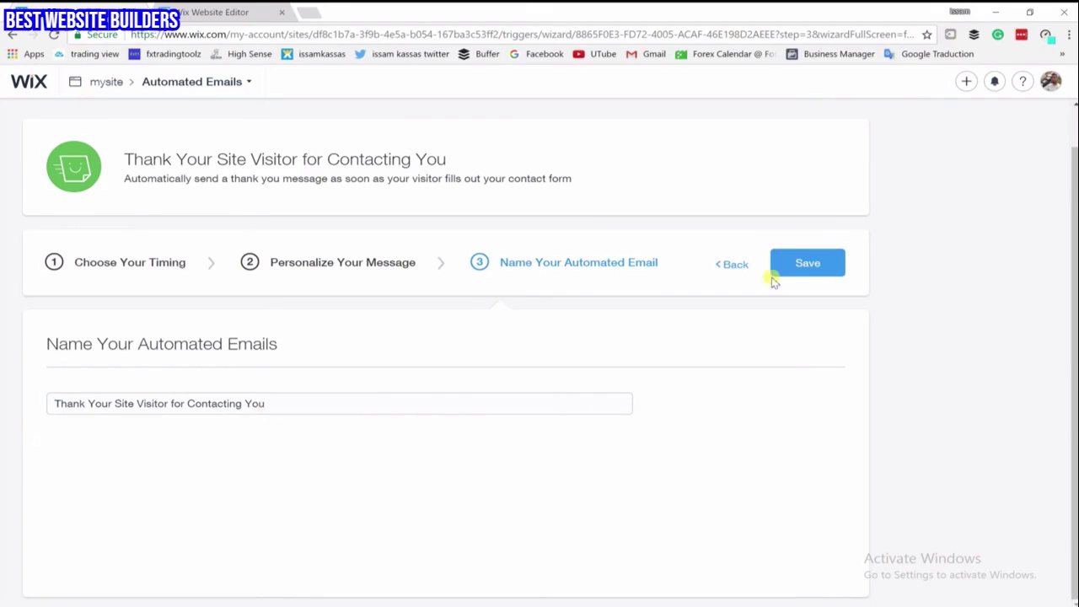
left_click(826, 263)
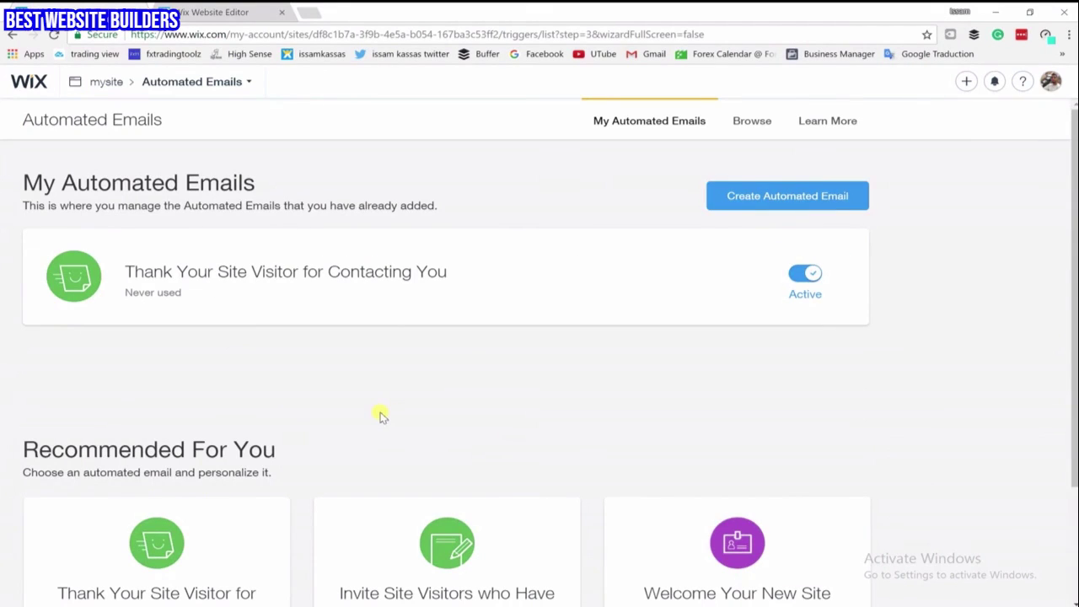
mouse_move(216, 298)
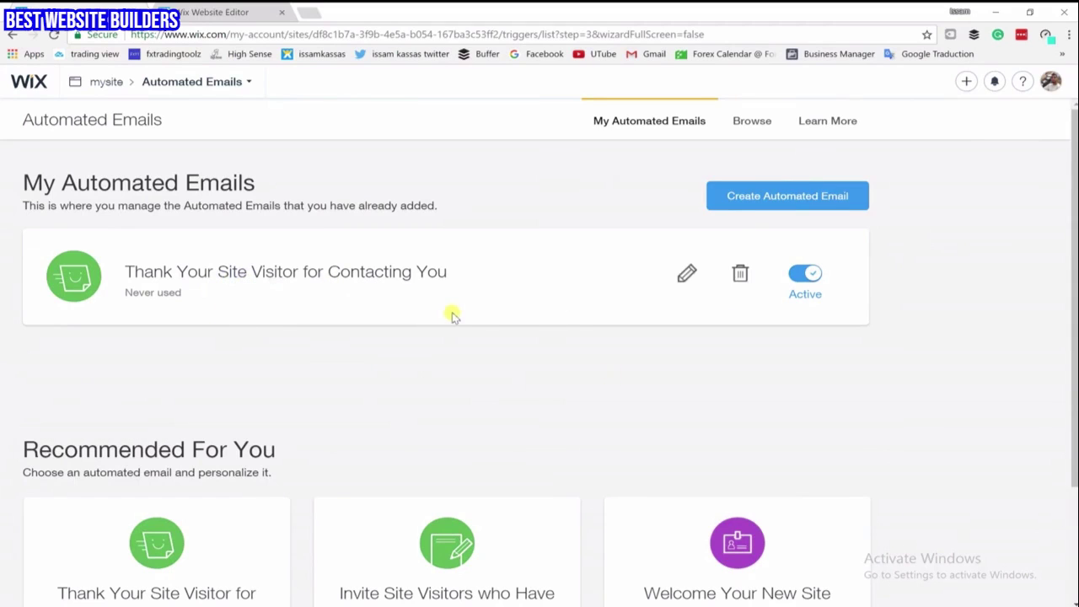
scroll(444, 316, "down", 2)
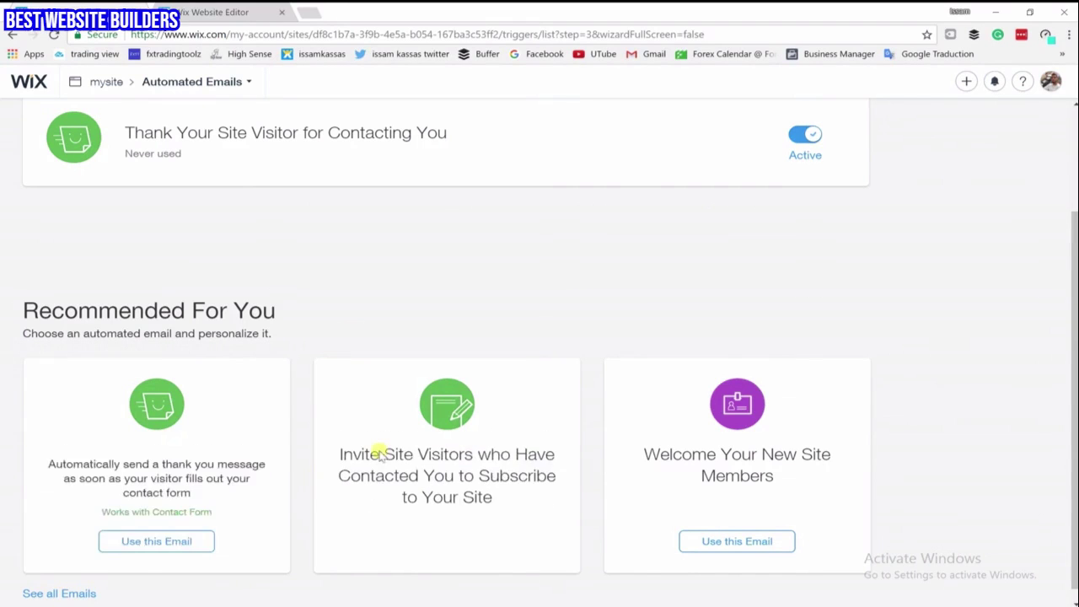
scroll(574, 304, "down", 1)
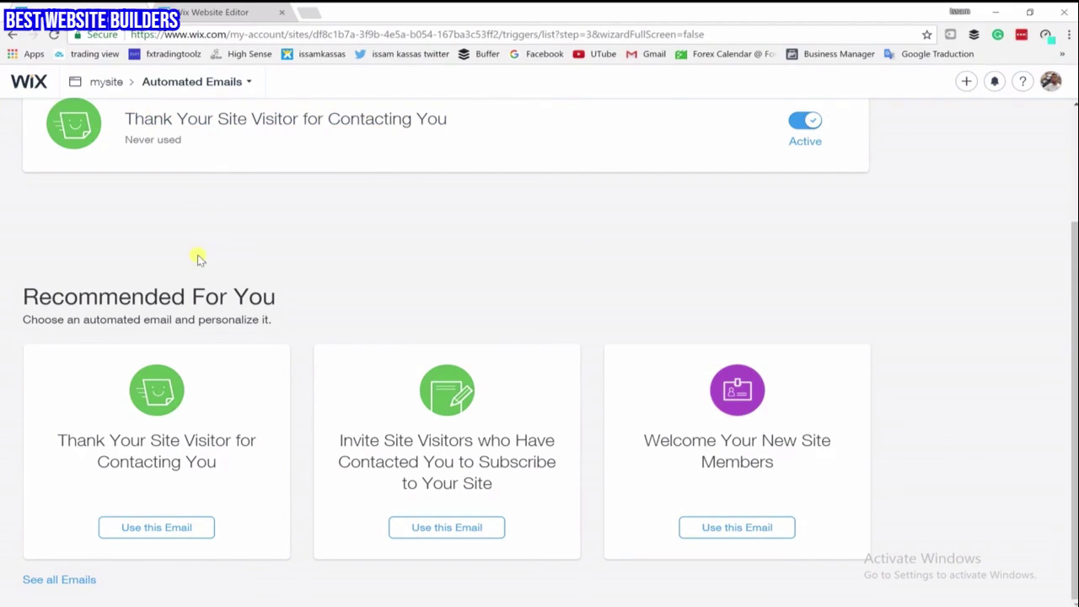
scroll(198, 259, "up", 2)
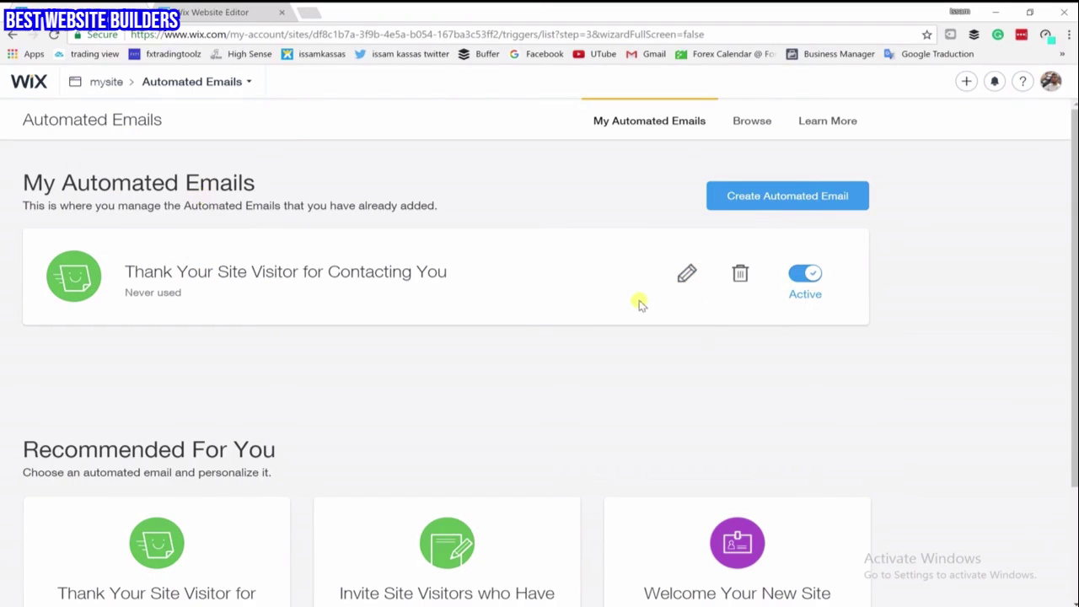
scroll(580, 301, "down", 2)
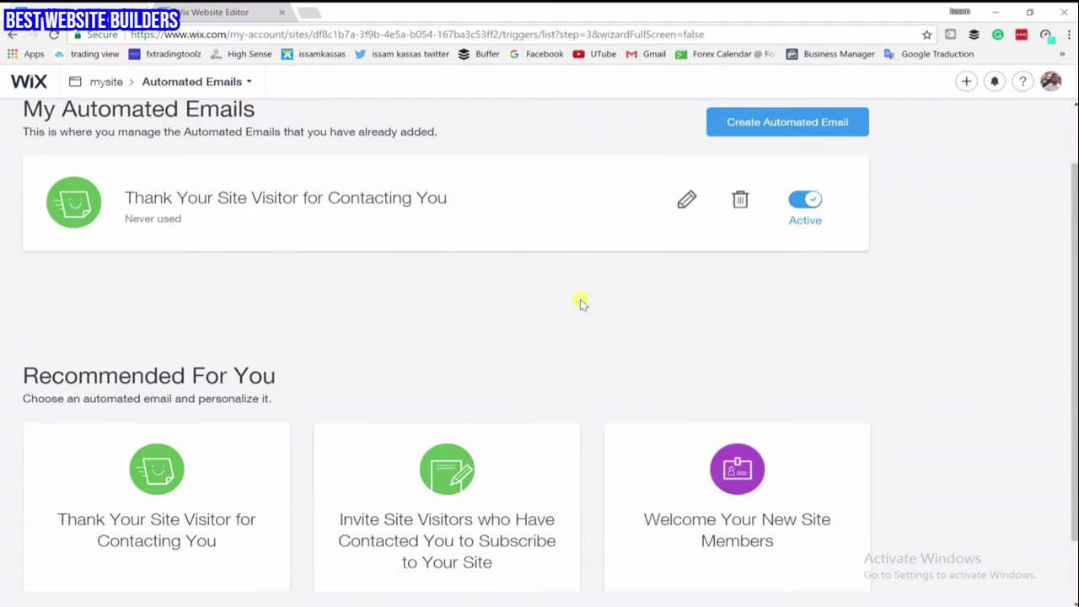
scroll(592, 352, "up", 2)
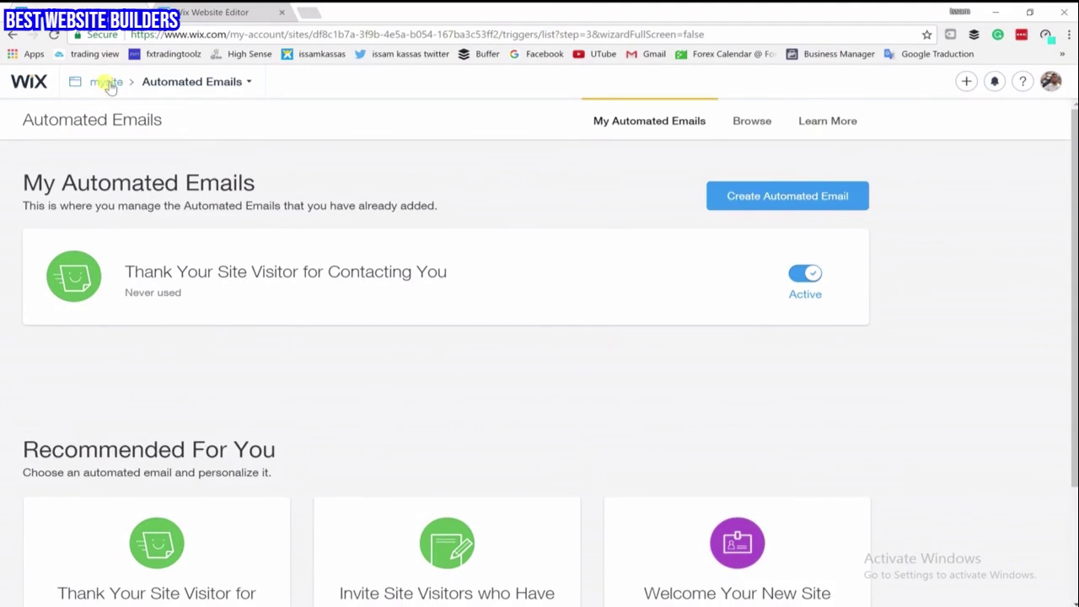
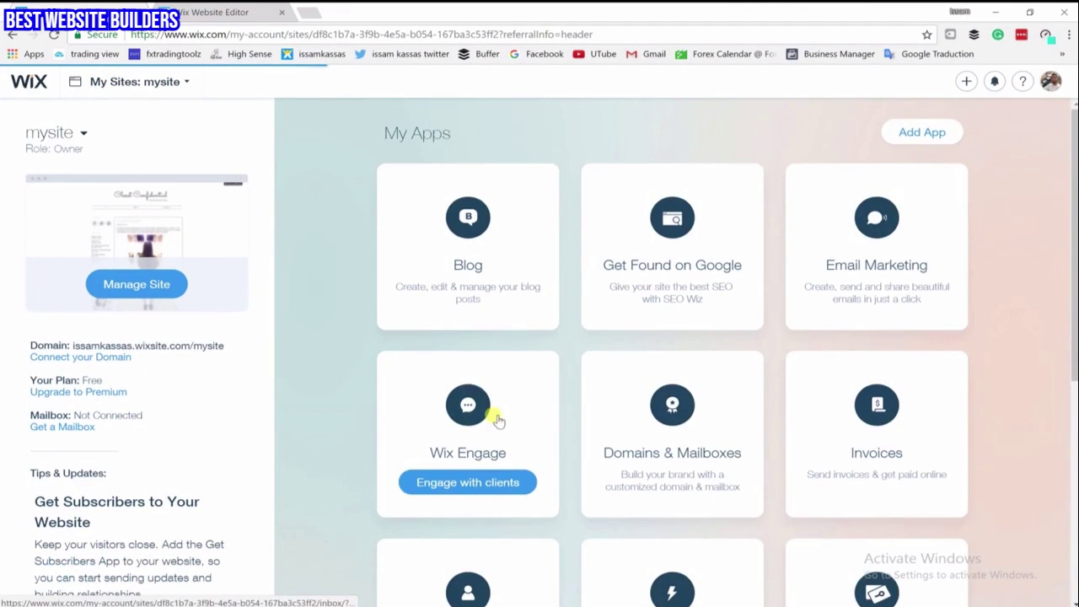
Open the Email Marketing app to see the published Thank You ShoutOut, 3 free ShoutOuts and 1 subscriber
scroll(506, 430, "down", 3)
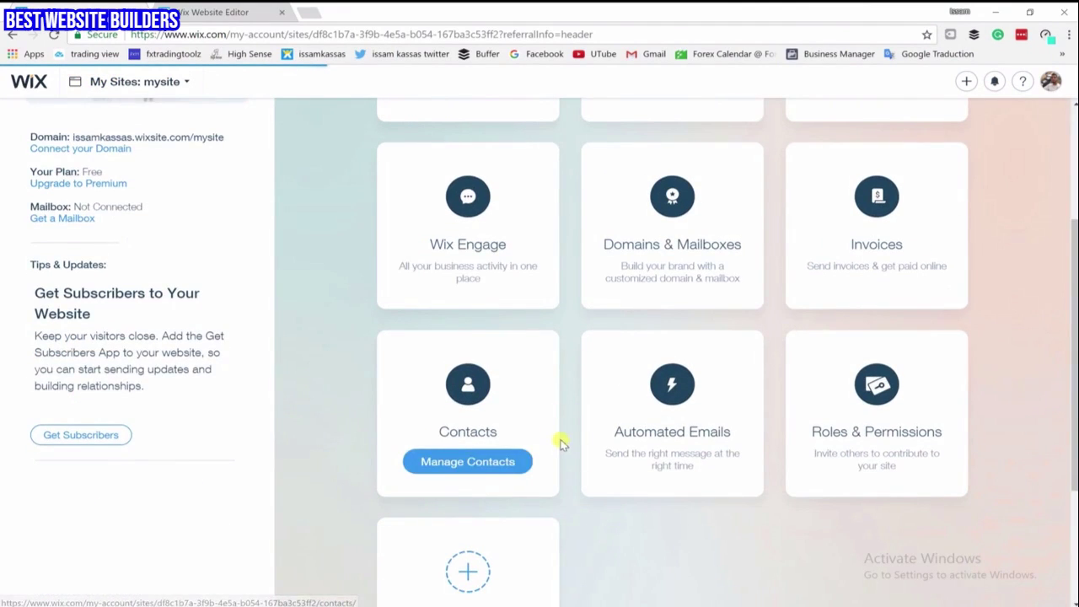
scroll(562, 444, "up", 3)
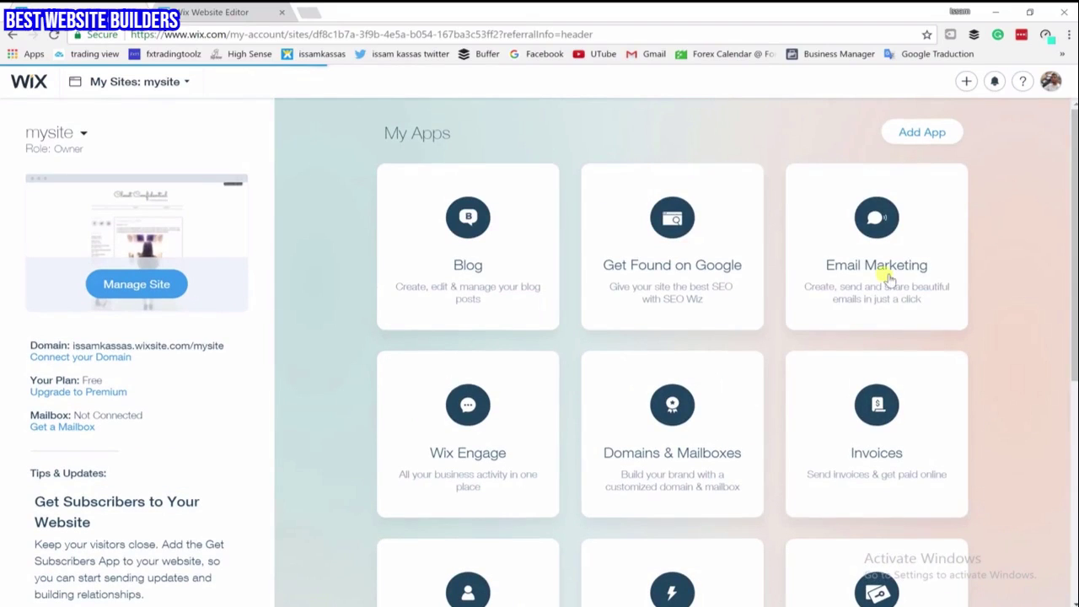
mouse_move(879, 296)
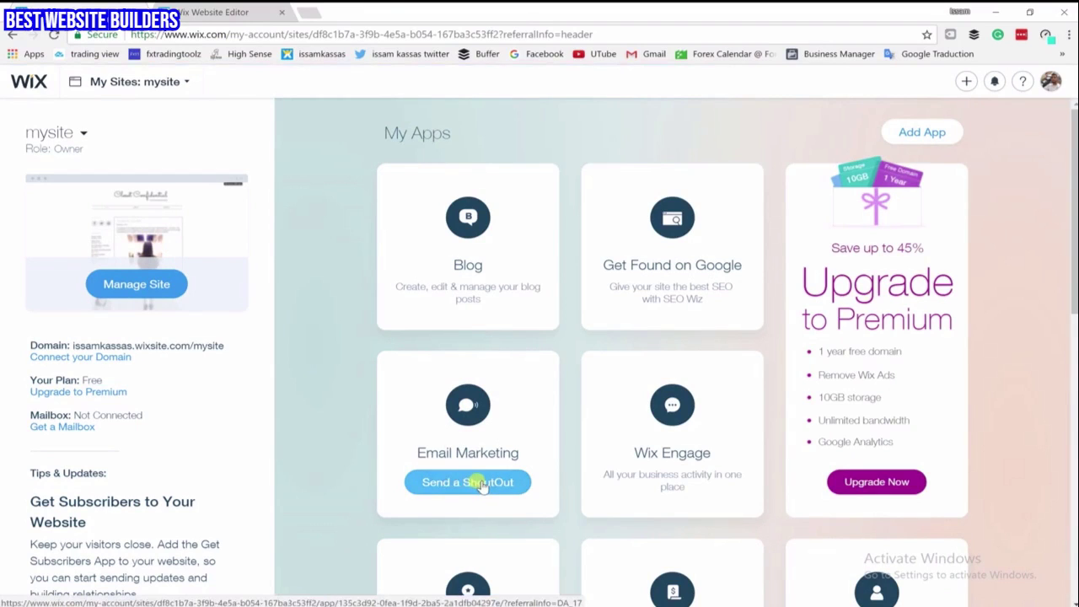
left_click(482, 487)
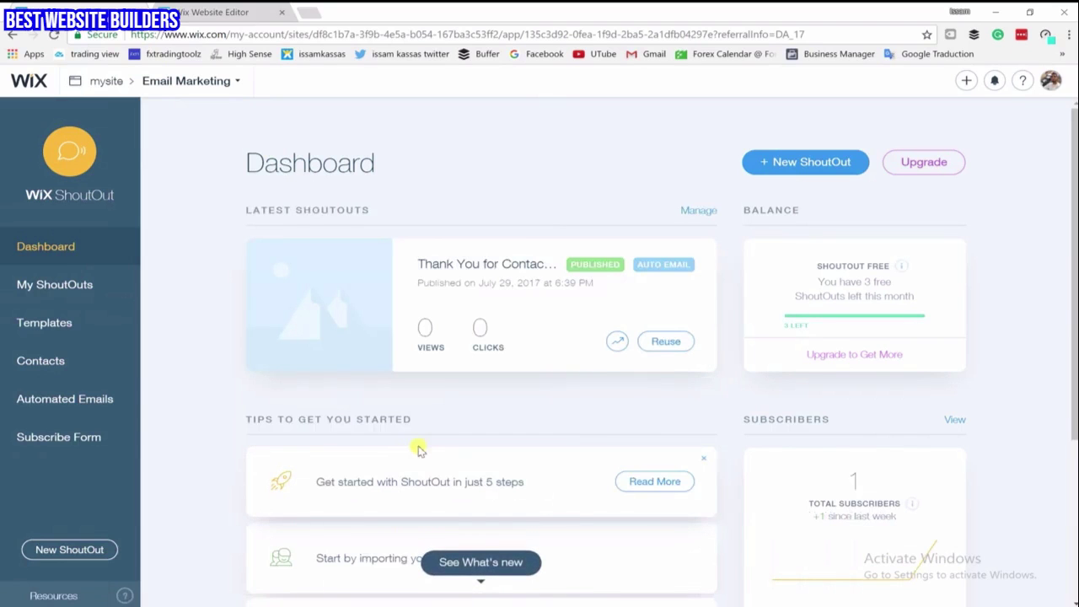
scroll(416, 450, "down", 2)
scroll(416, 450, "up", 2)
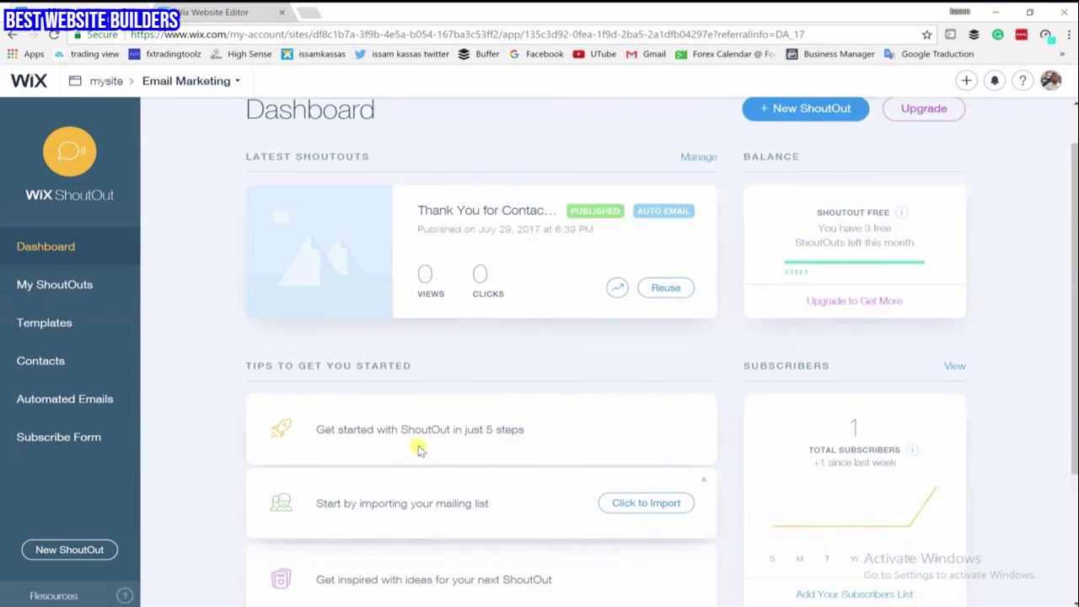
scroll(727, 489, "down", 2)
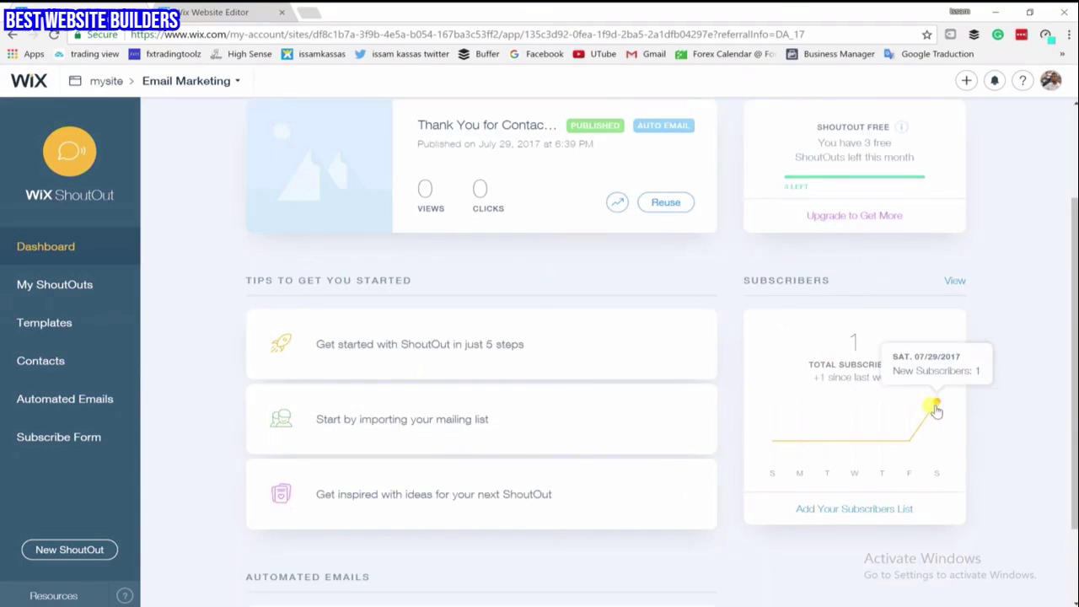
scroll(602, 405, "up", 2)
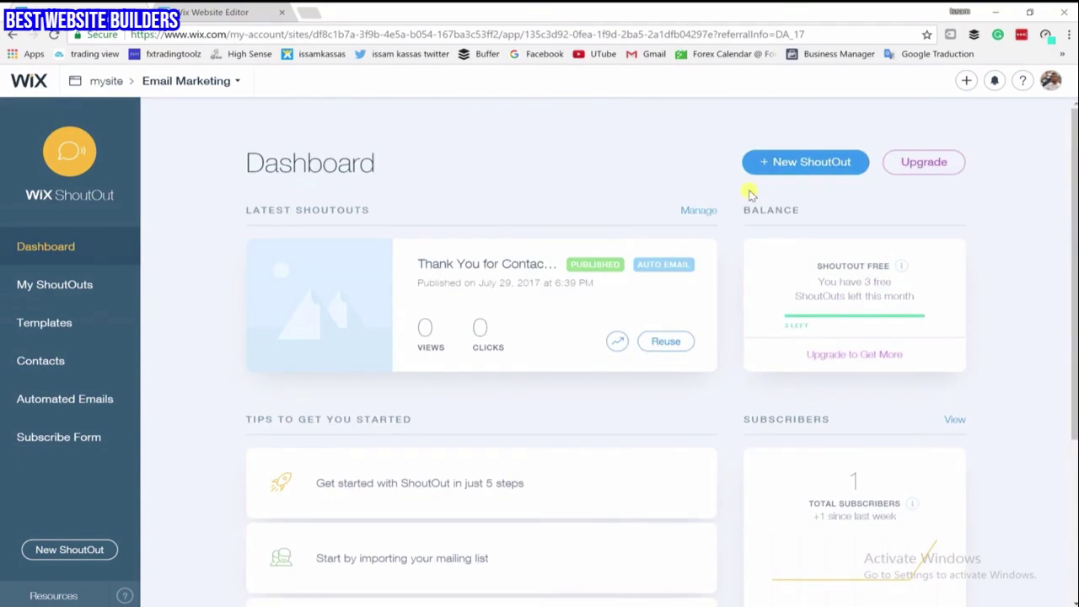
Start a new ShoutOut and pick the Send a Newsletter template from the gallery
left_click(787, 166)
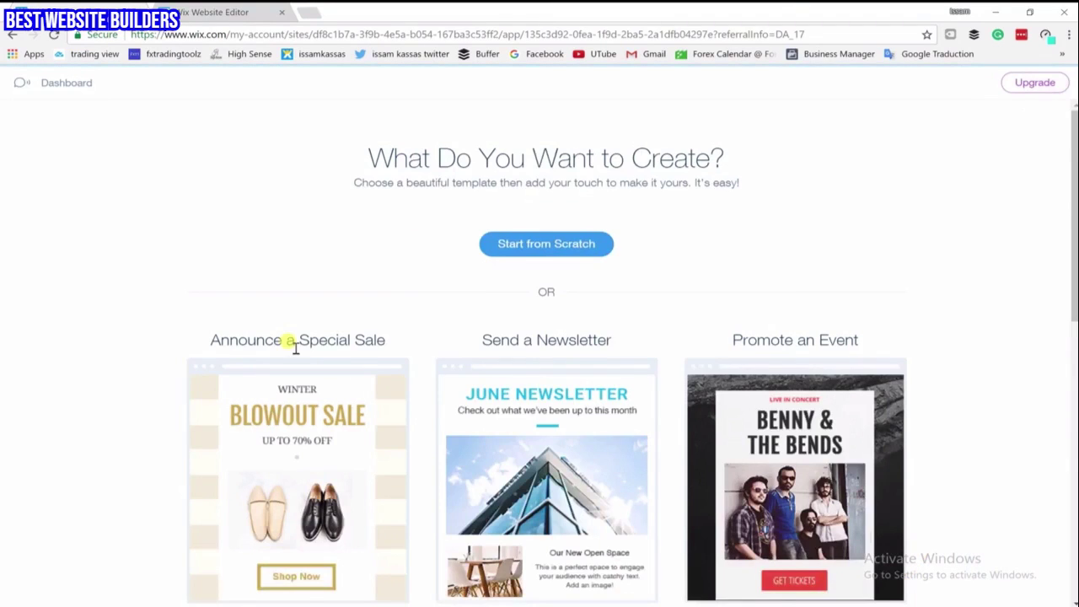
scroll(379, 347, "down", 1)
scroll(379, 349, "down", 1)
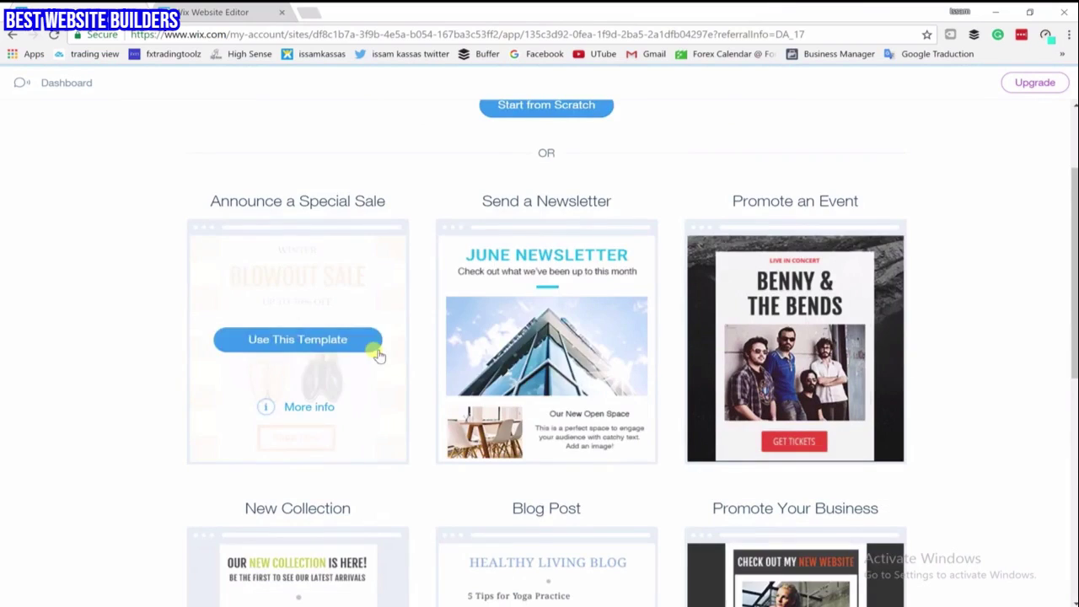
scroll(579, 410, "down", 4)
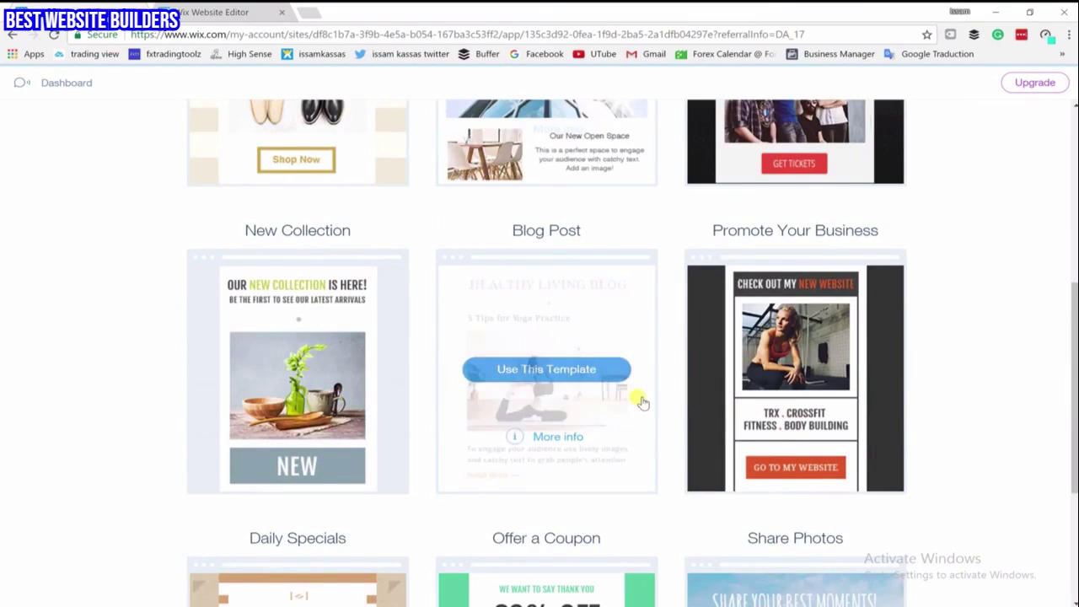
scroll(407, 397, "down", 1)
scroll(401, 397, "down", 3)
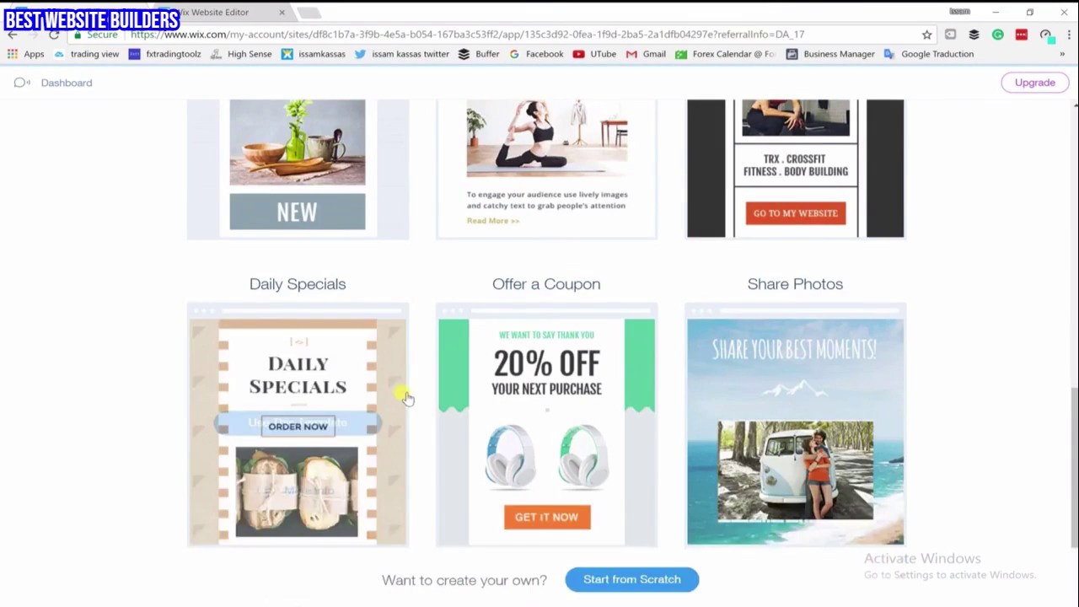
scroll(405, 397, "up", 5)
scroll(404, 397, "up", 3)
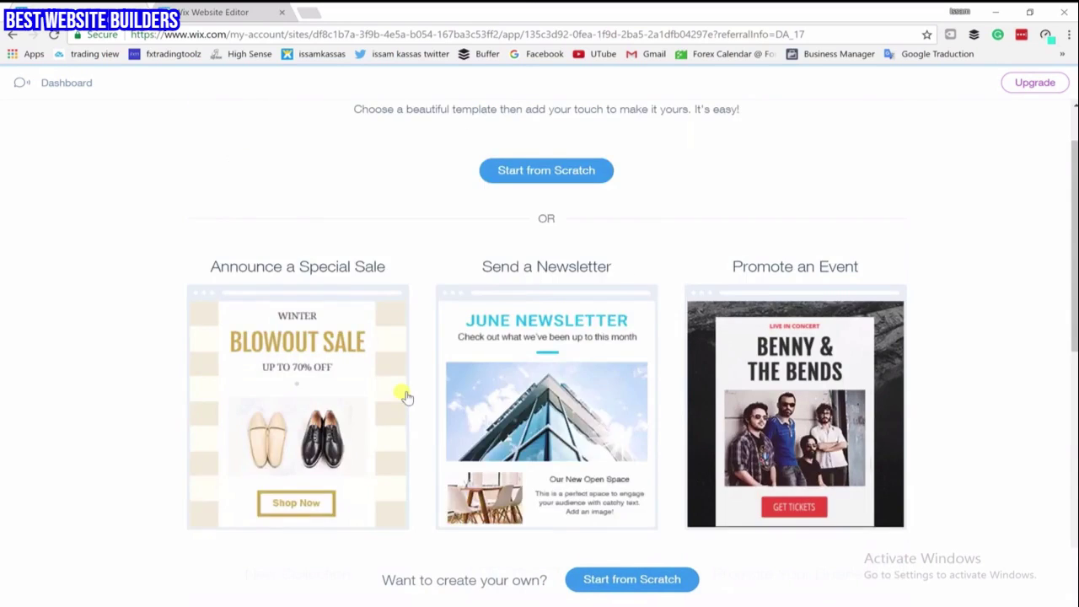
scroll(406, 397, "down", 3)
scroll(405, 397, "up", 1)
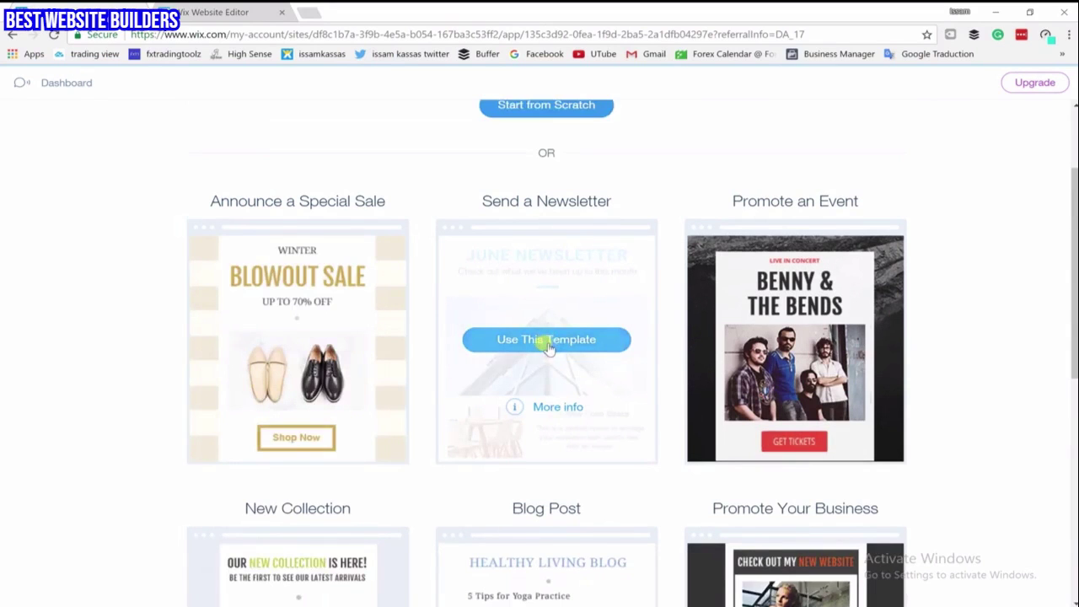
left_click(546, 339)
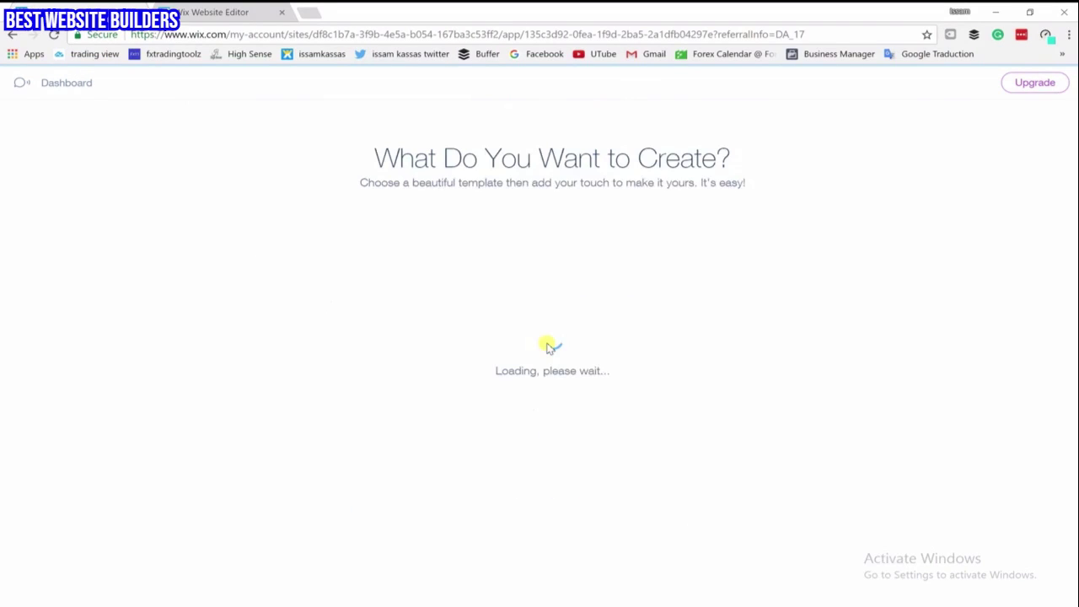
Open the June Newsletter template in the editor and dismiss the new-features announcement
left_click(496, 405)
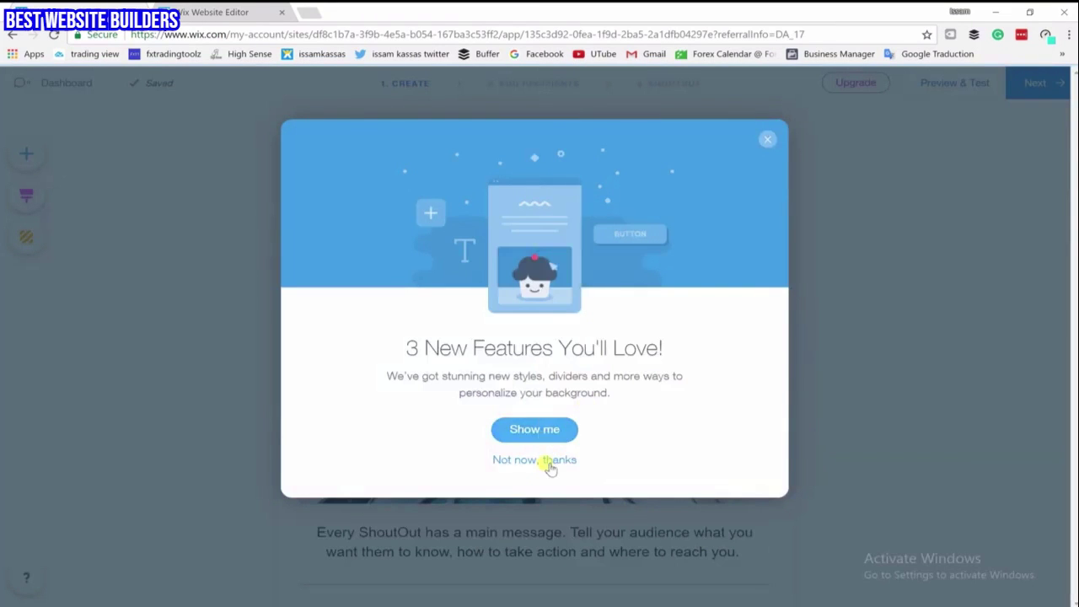
left_click(548, 460)
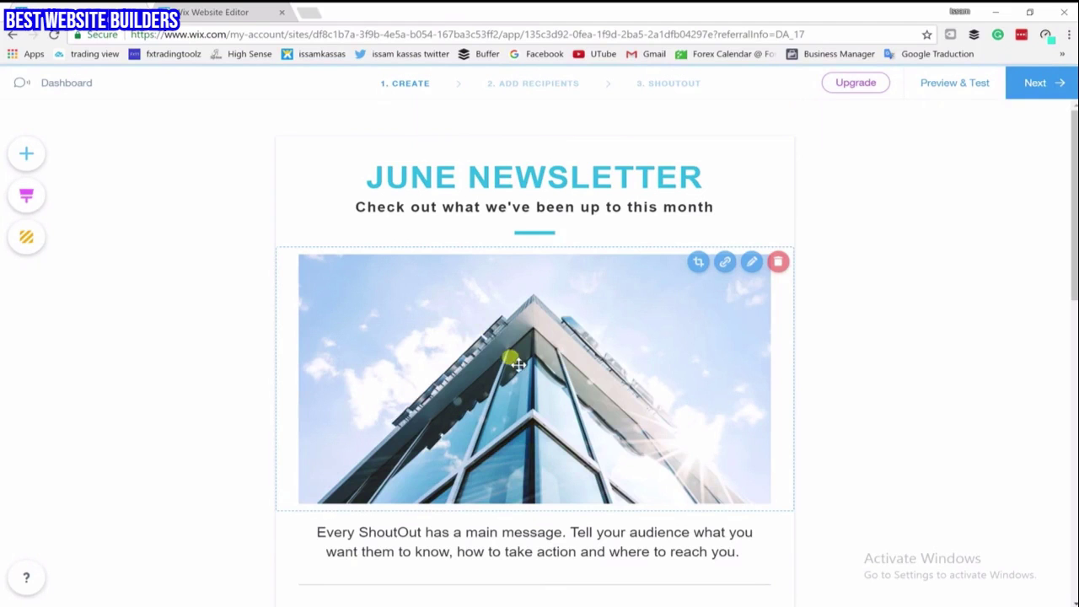
scroll(449, 395, "down", 7)
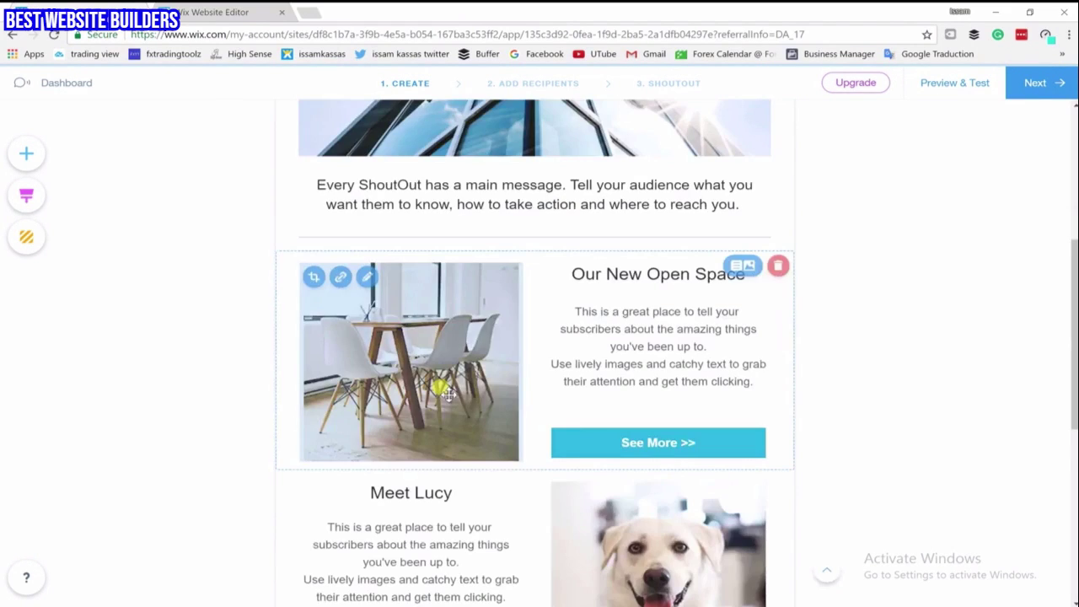
scroll(445, 393, "up", 1)
Scroll through the June Newsletter sections to review the content top to bottom
scroll(445, 393, "up", 2)
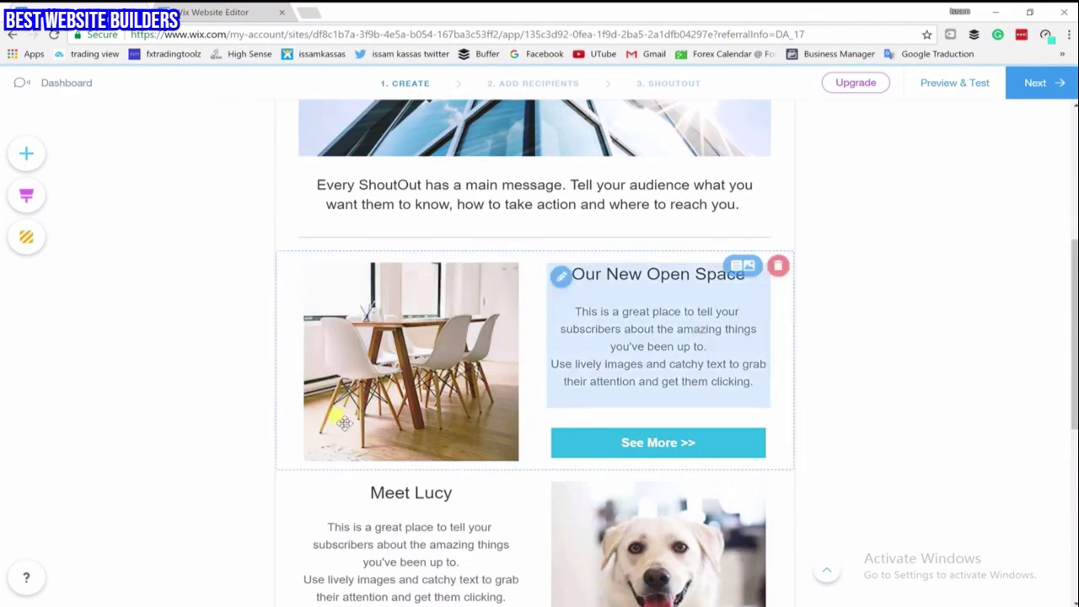
scroll(476, 539, "down", 6)
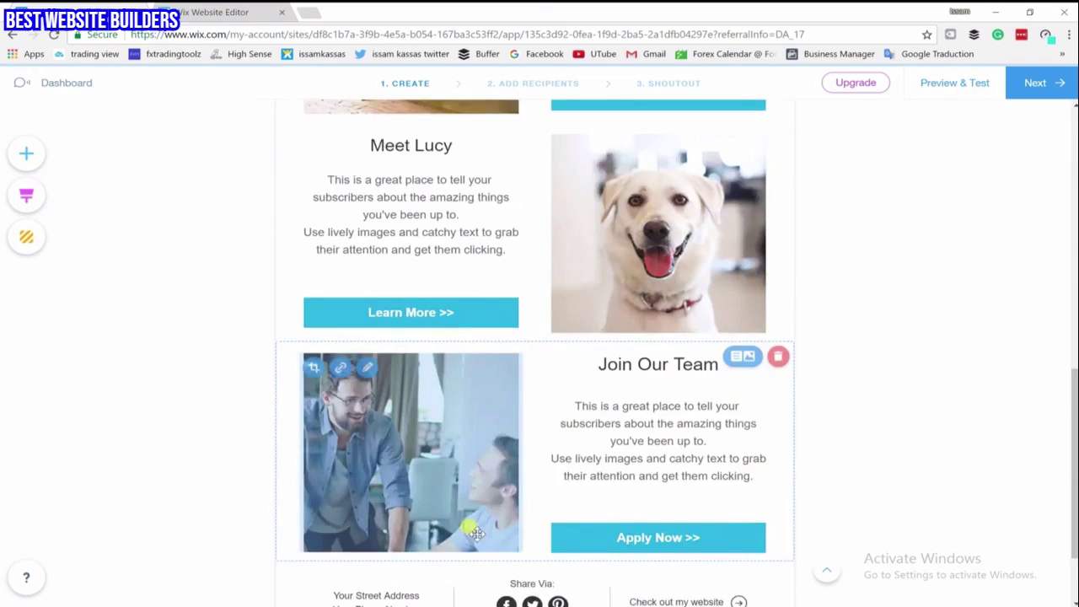
scroll(531, 483, "up", 5)
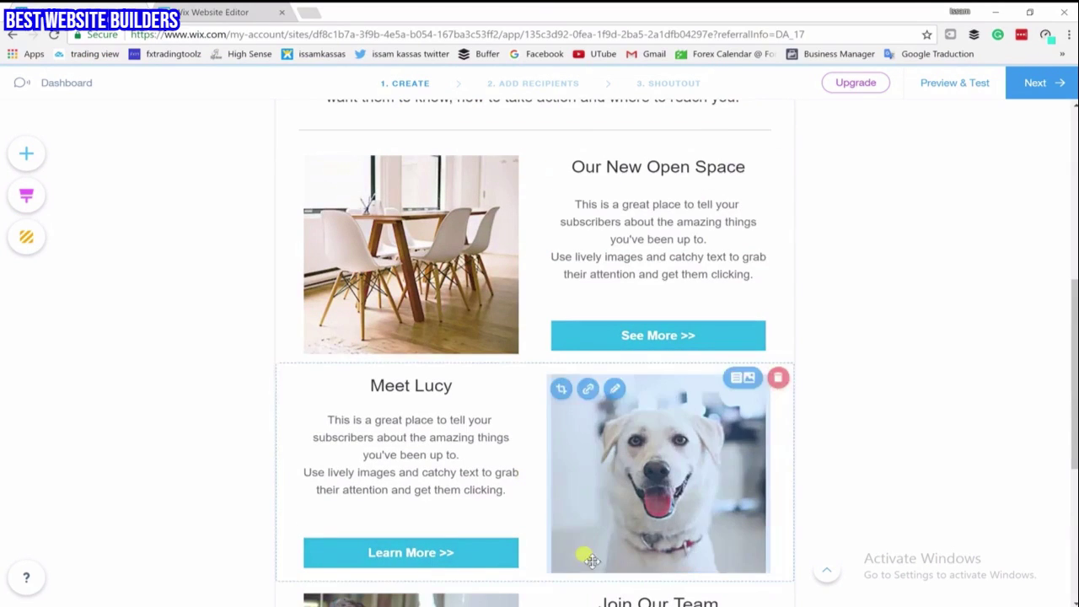
scroll(531, 421, "up", 4)
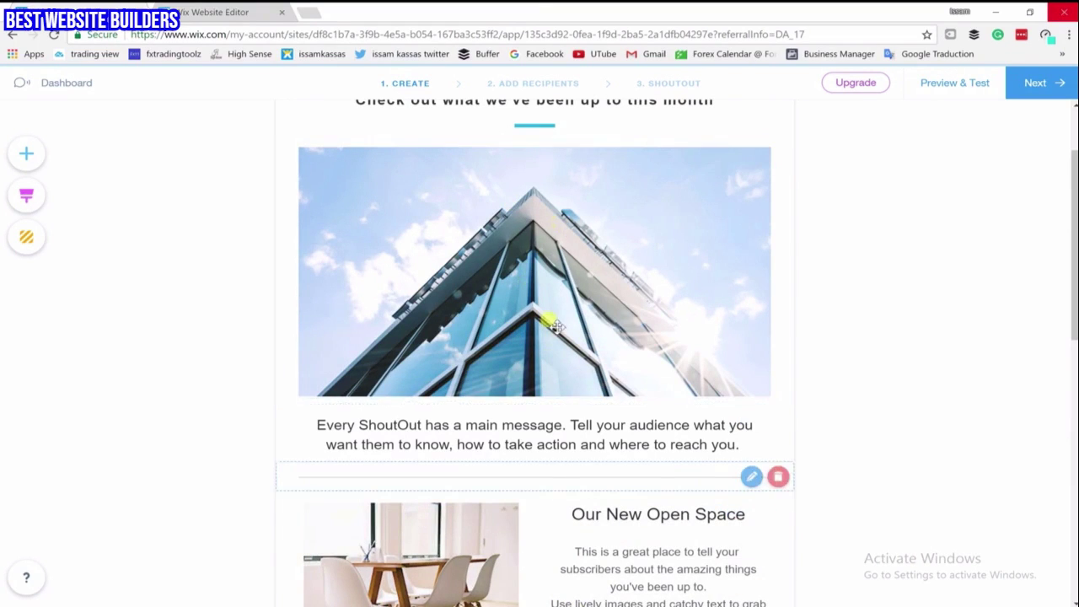
scroll(549, 312, "up", 2)
scroll(525, 251, "down", 3)
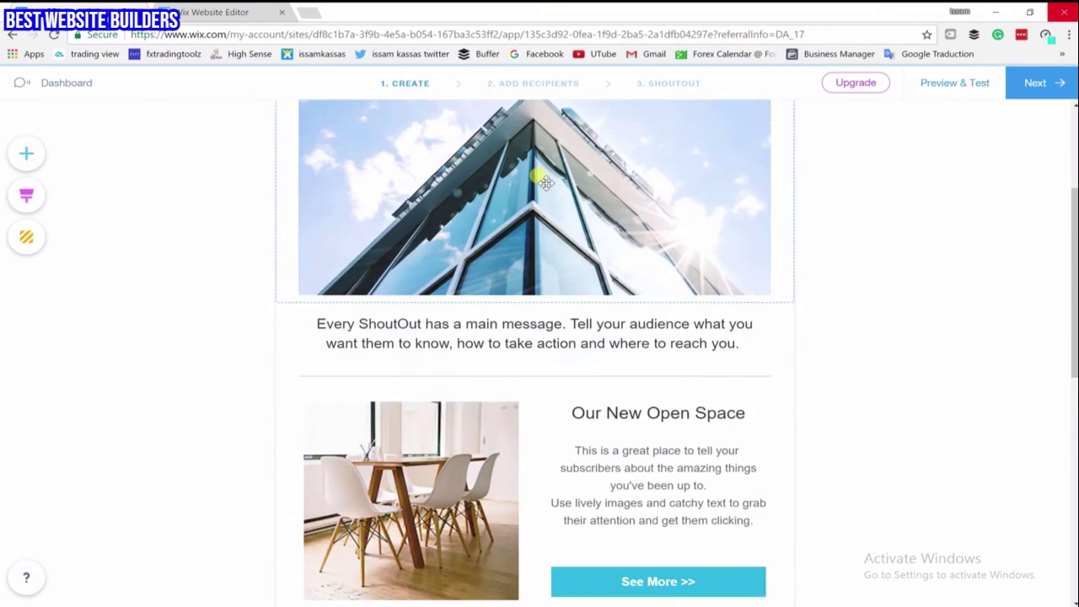
scroll(533, 283, "down", 1)
scroll(514, 345, "down", 6)
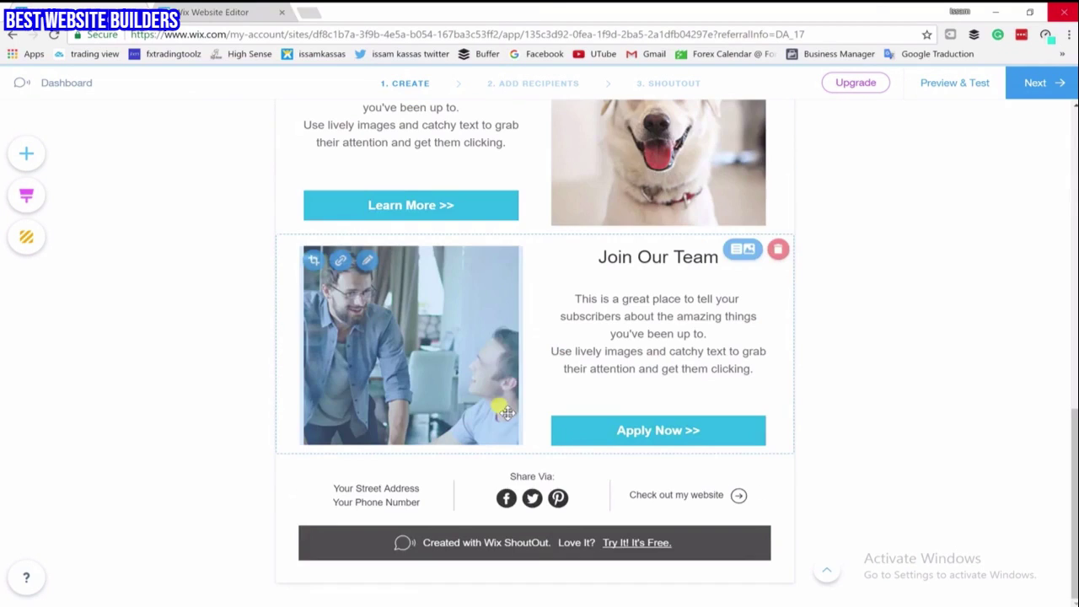
scroll(501, 366, "up", 3)
scroll(501, 367, "up", 15)
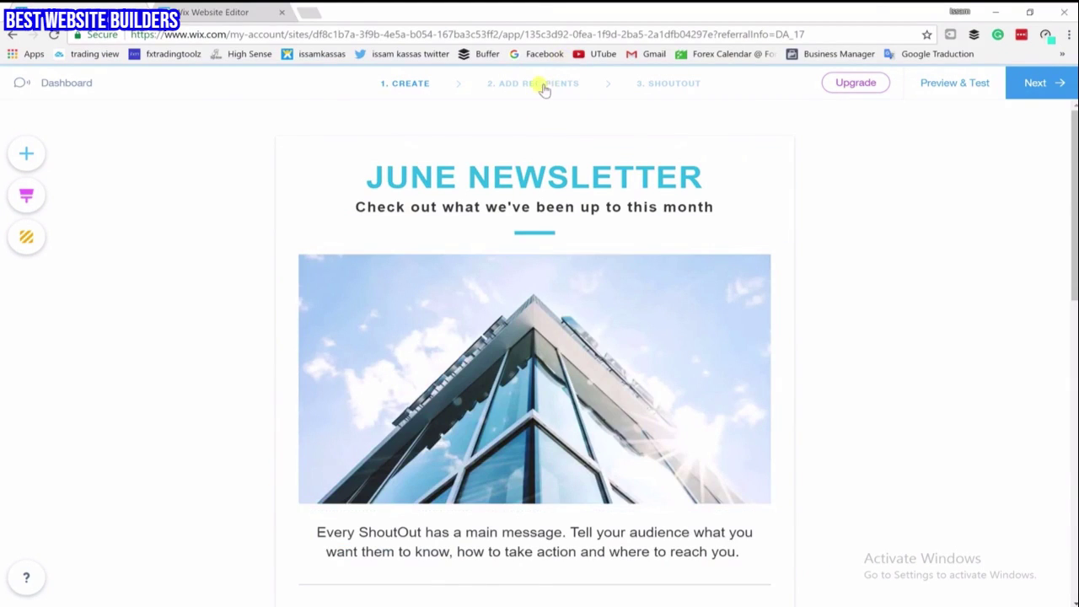
On Add Recipients, tick the All (1) and Subscribed (1) groups plus the single saved contact
left_click(544, 85)
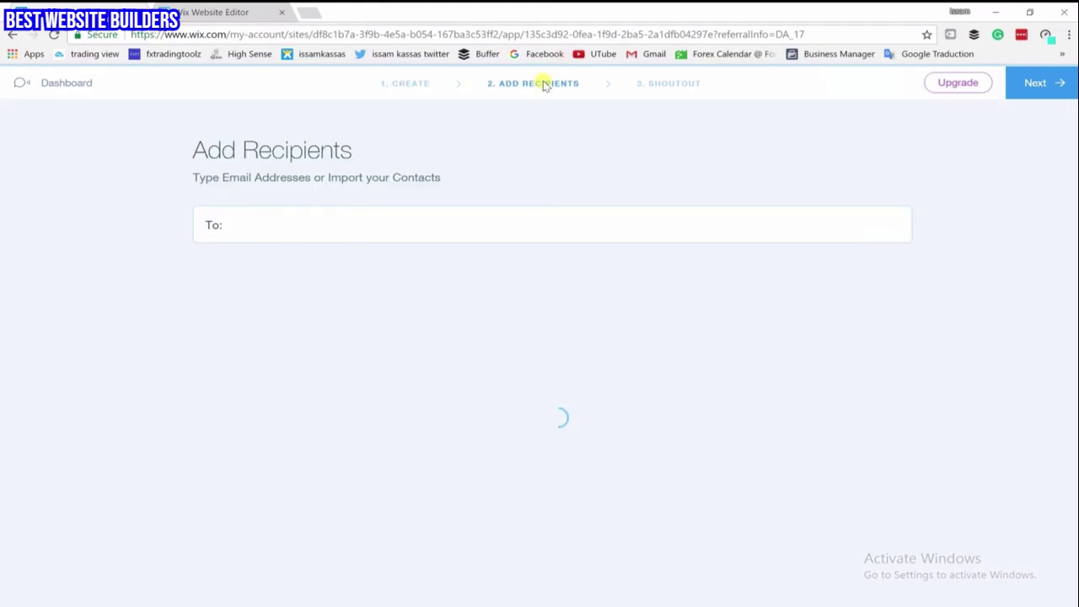
left_click(455, 224)
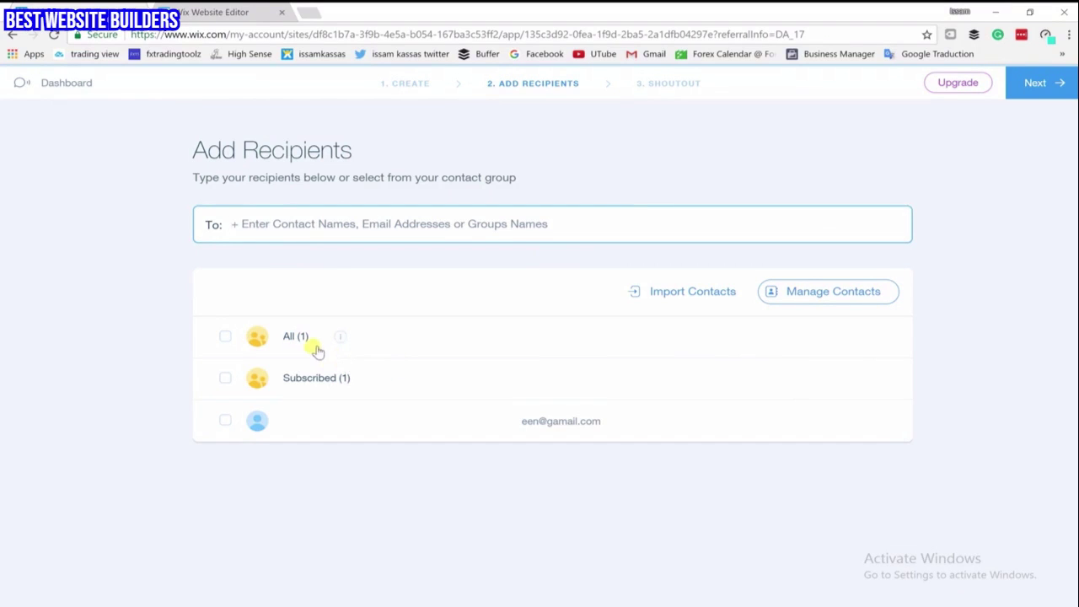
left_click(226, 338)
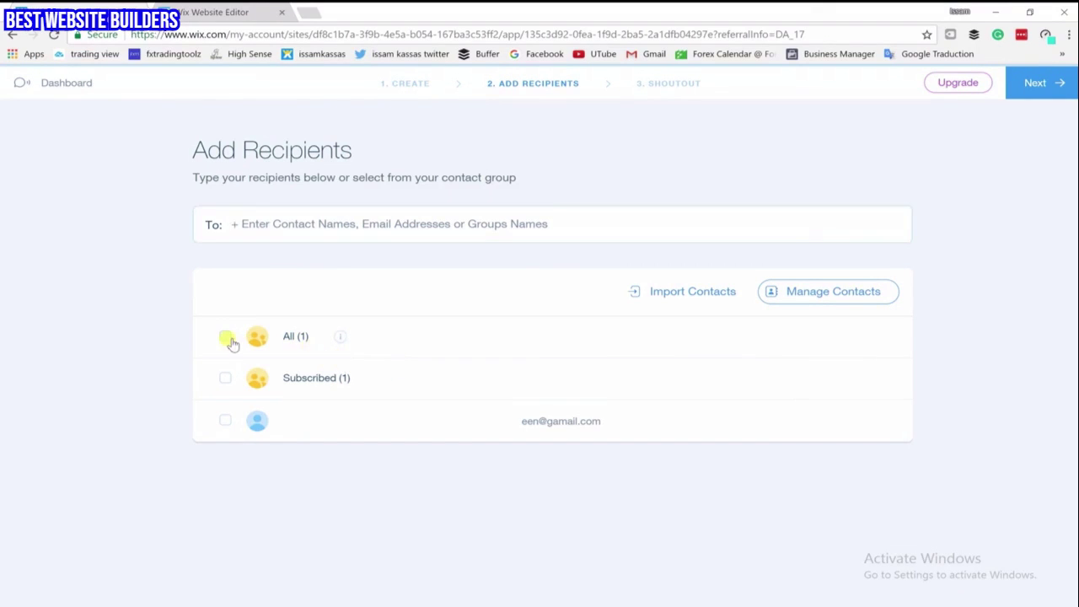
left_click(225, 377)
left_click(225, 421)
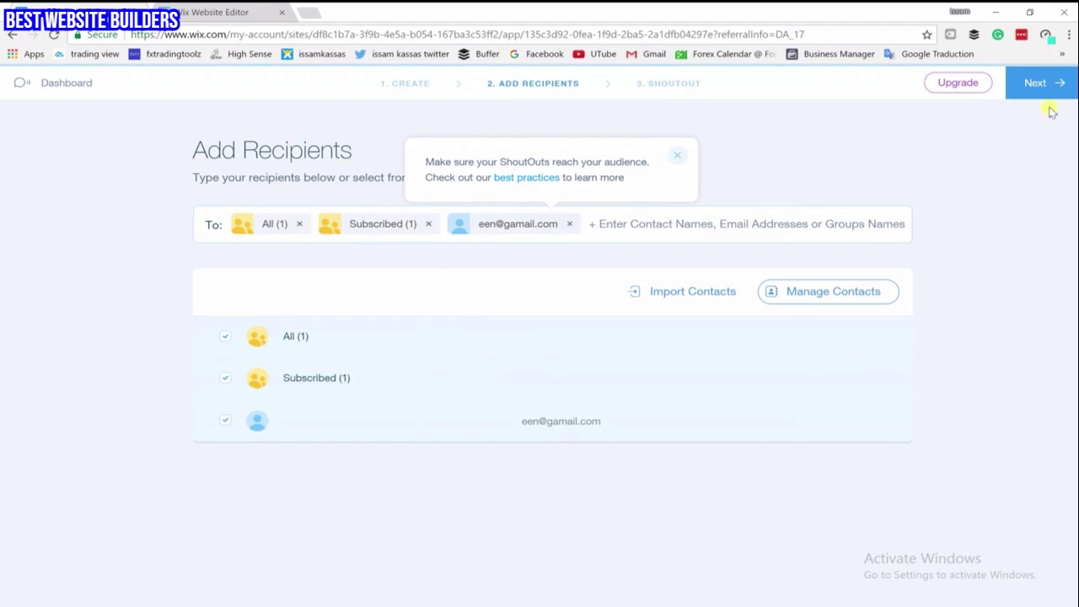
Move to the ShoutOut details step and look over the reply-to address and sender name
left_click(693, 83)
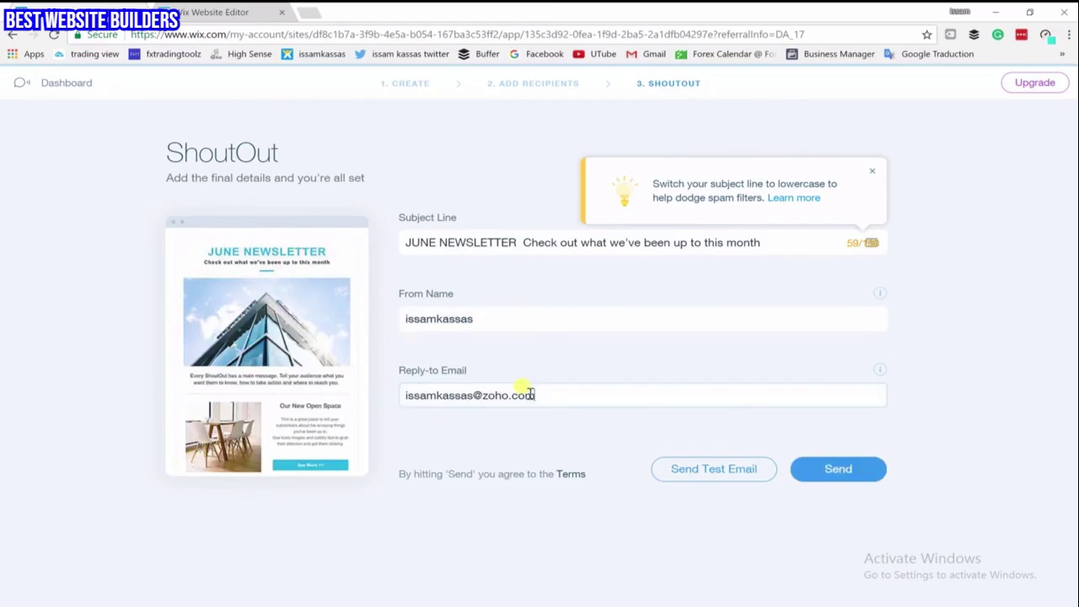
left_click_drag(536, 394, 394, 394)
left_click(540, 433)
left_click_drag(545, 395, 424, 416)
left_click(485, 416)
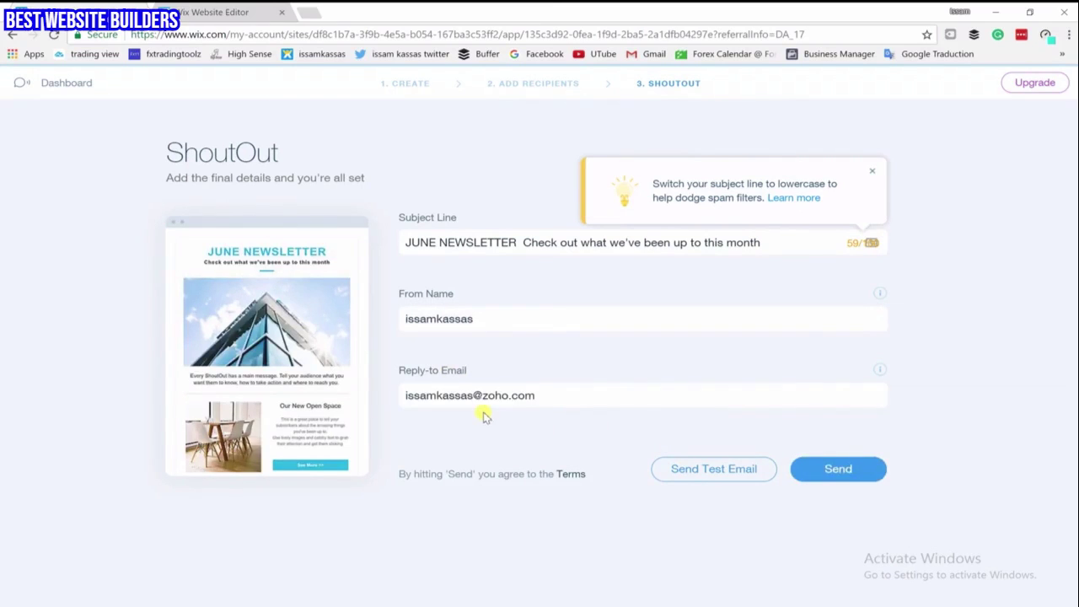
left_click_drag(480, 320, 397, 309)
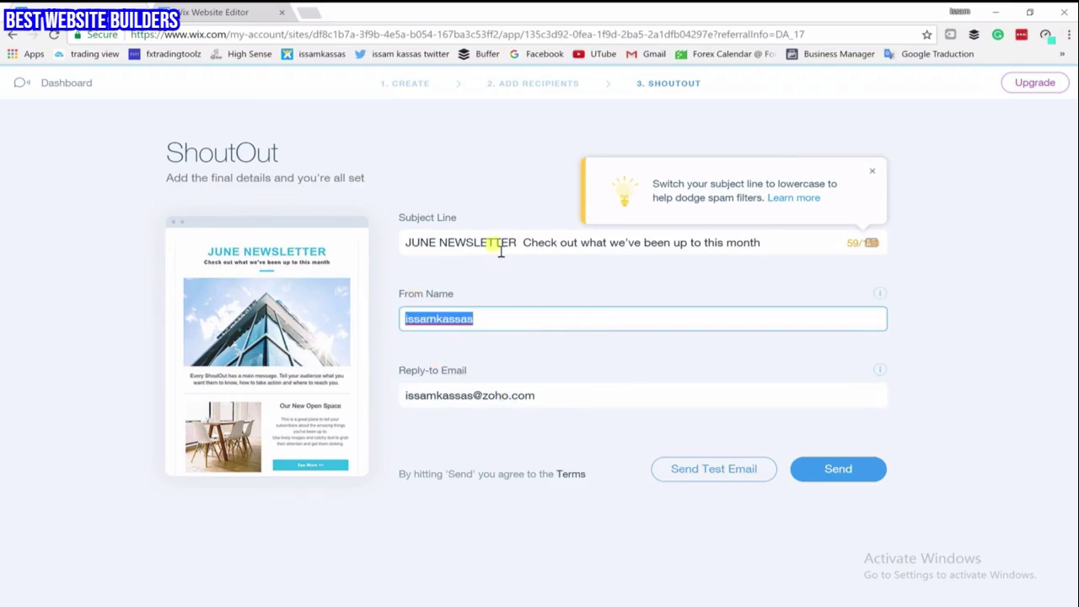
Trim the subject line to 'JUNE NEWSLETTER' and dismiss the spam-filter tip
left_click(590, 241)
left_click_drag(778, 241, 523, 244)
key("BackSpace")
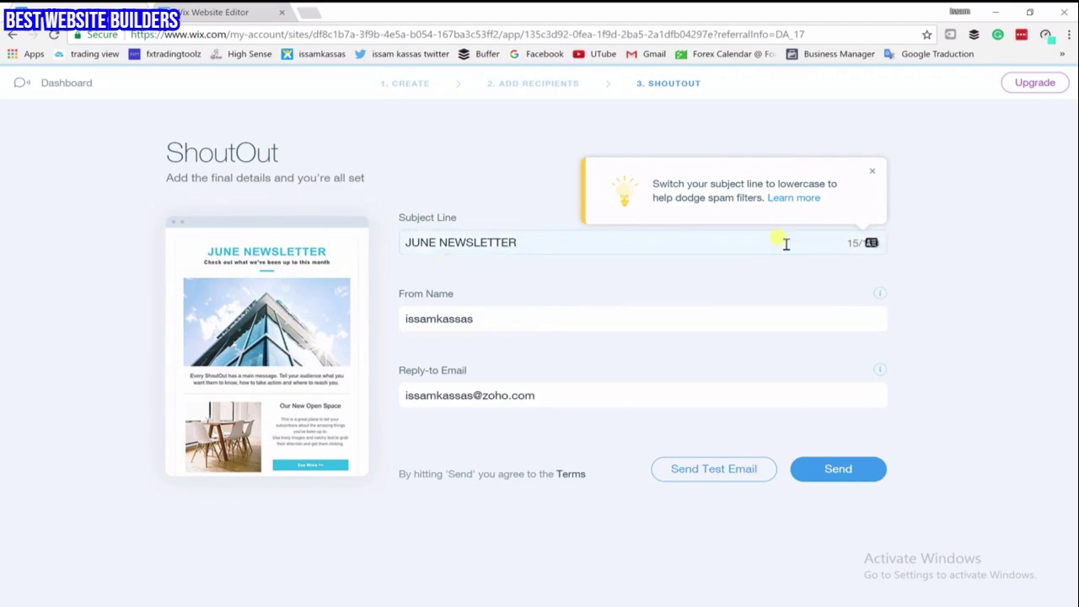
left_click(871, 175)
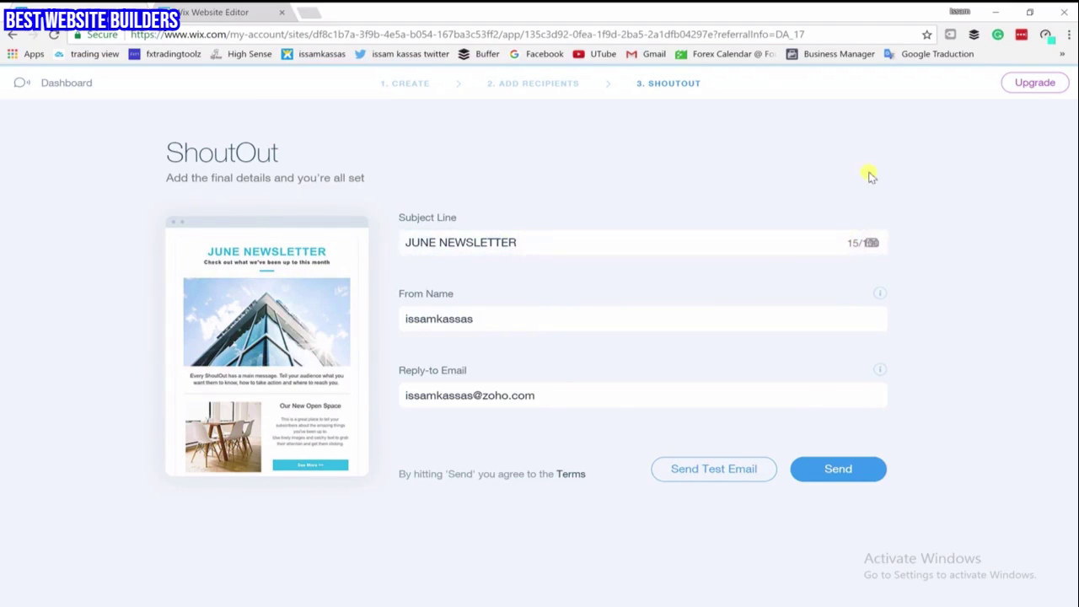
Send the newsletter, confirm the sender's email, then close the site preview's subscribe popup
left_click(837, 469)
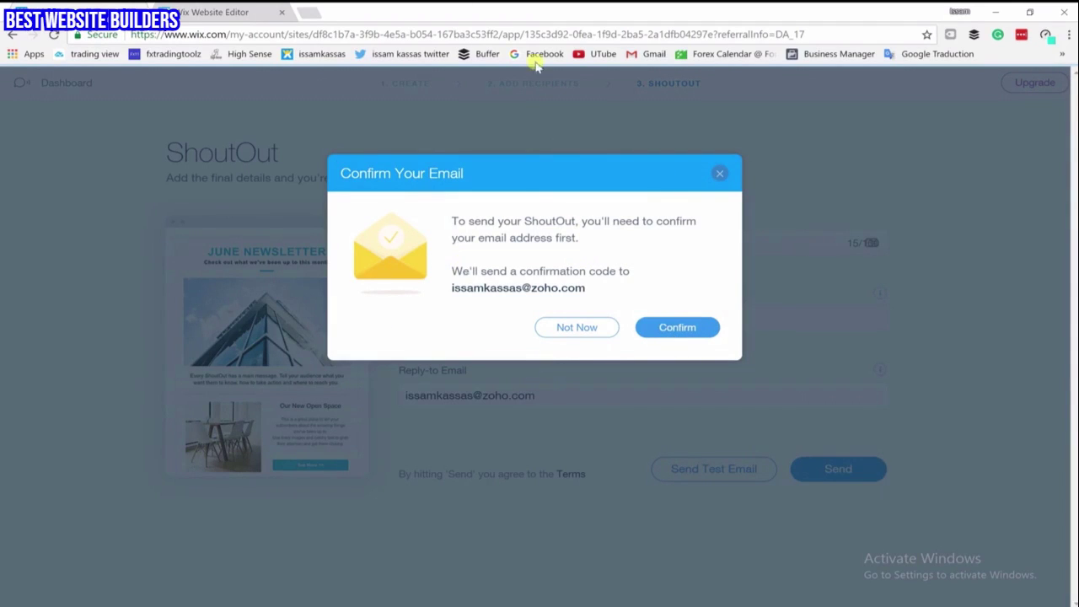
left_click(661, 329)
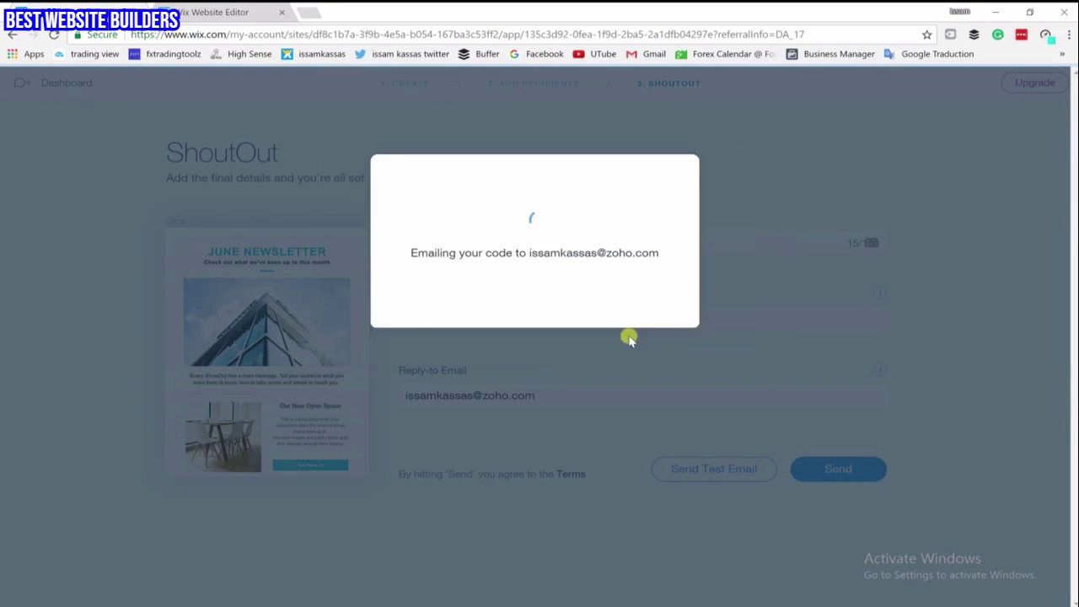
left_click(585, 251)
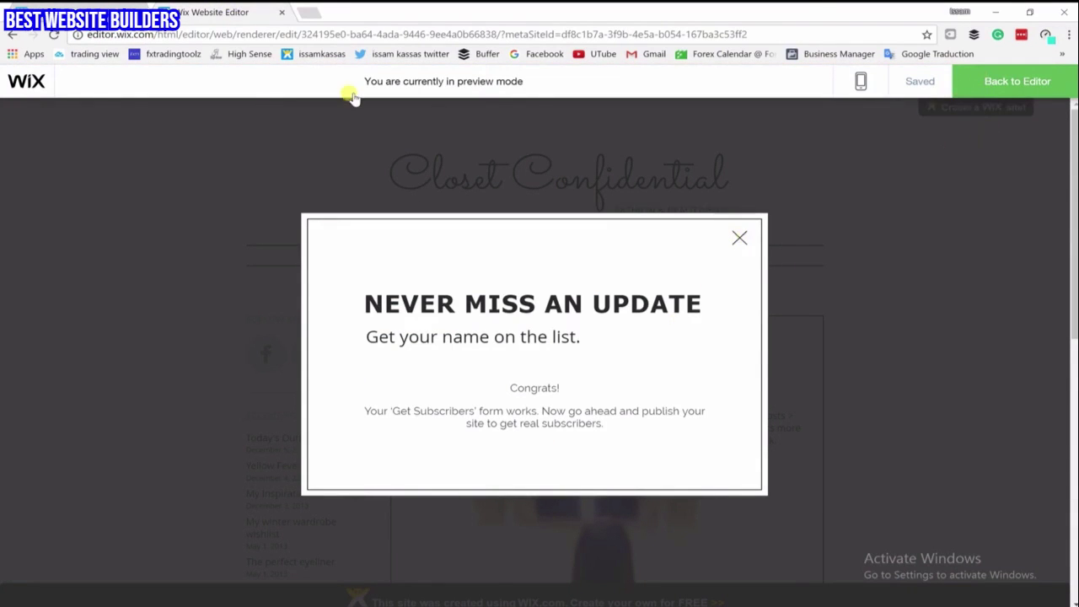
left_click(343, 313)
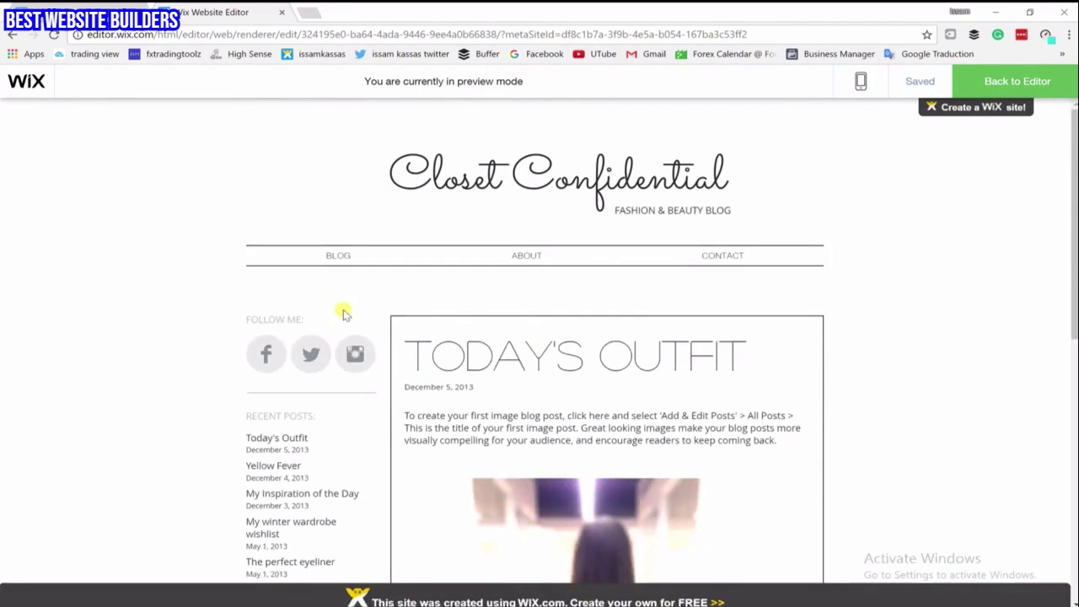